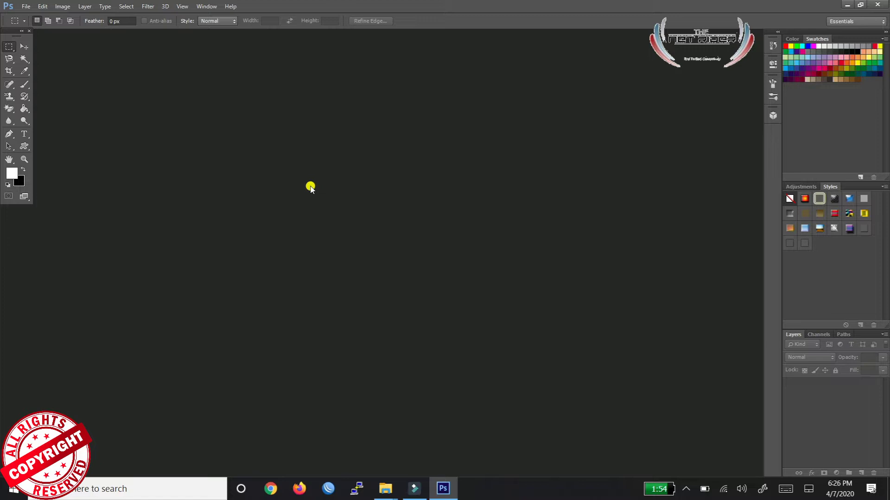
Step: Create a new white 3×2 in document at 300 ppi named HKB
{"action": "key", "text": "ctrl+n"}
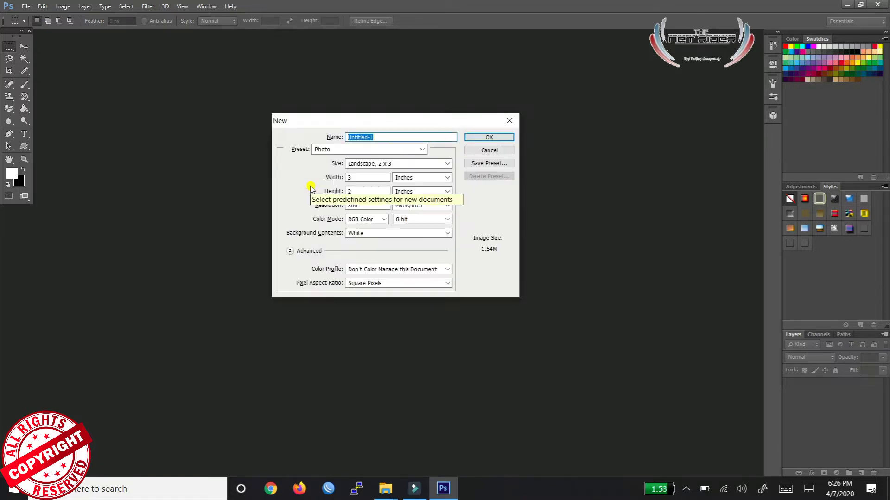
{"action": "key", "text": "BackSpace"}
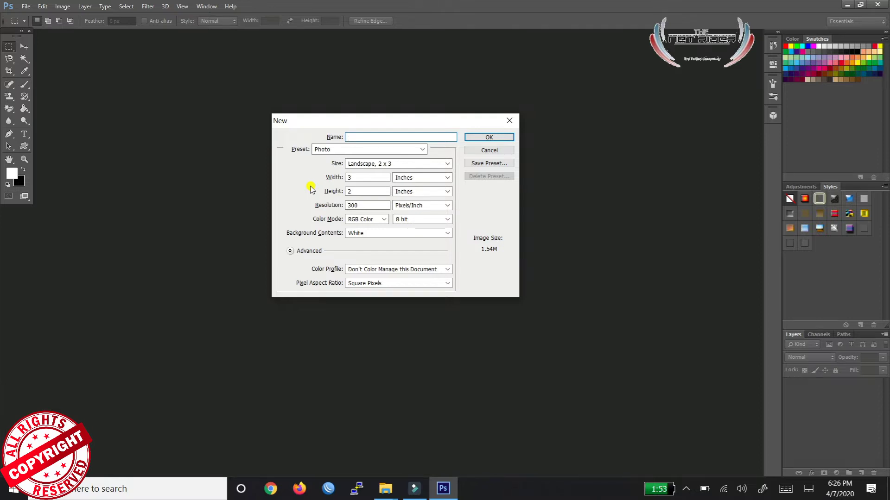
{"action": "type", "text": "HK"}
{"action": "type", "text": "B"}
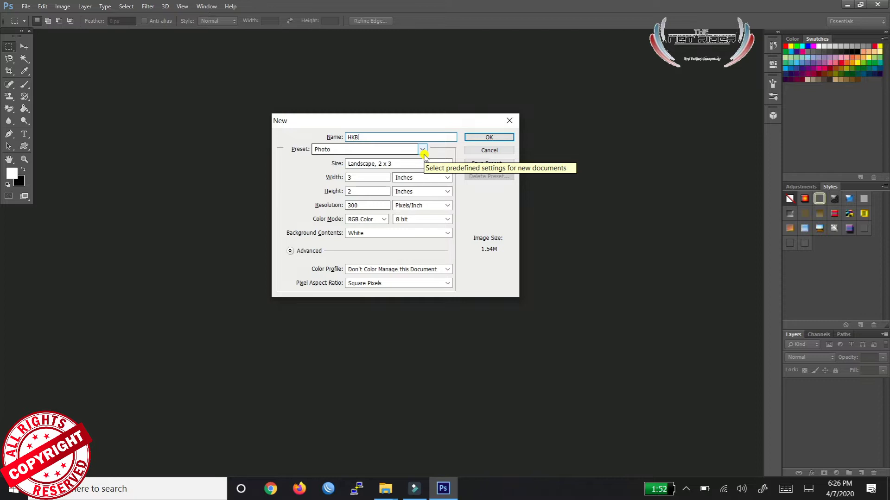
{"action": "left_click", "coordinate": [489, 139]}
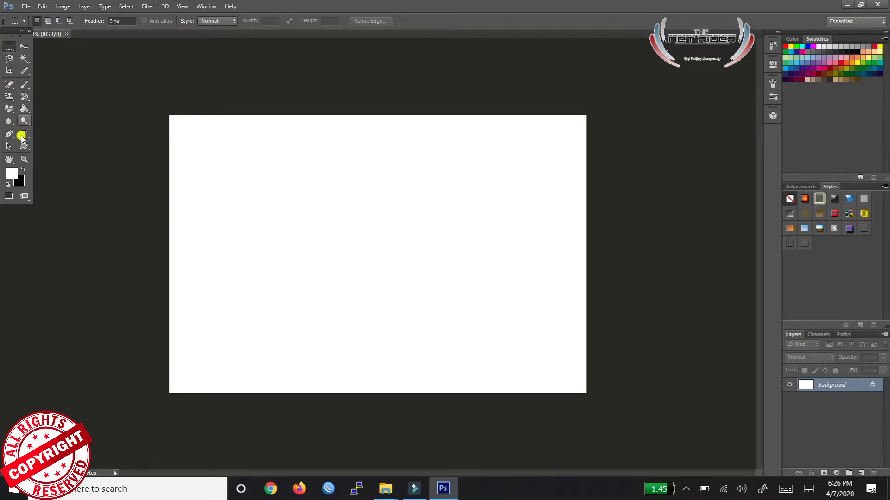
Step: Draw a black grass custom shape in the middle and a rounded rectangle at upper left
{"action": "left_click", "coordinate": [24, 147]}
{"action": "mouse_move", "coordinate": [271, 163]}
{"action": "left_mouse_down"}
{"action": "mouse_move", "coordinate": [433, 289]}
{"action": "mouse_move", "coordinate": [423, 305]}
{"action": "left_mouse_up"}
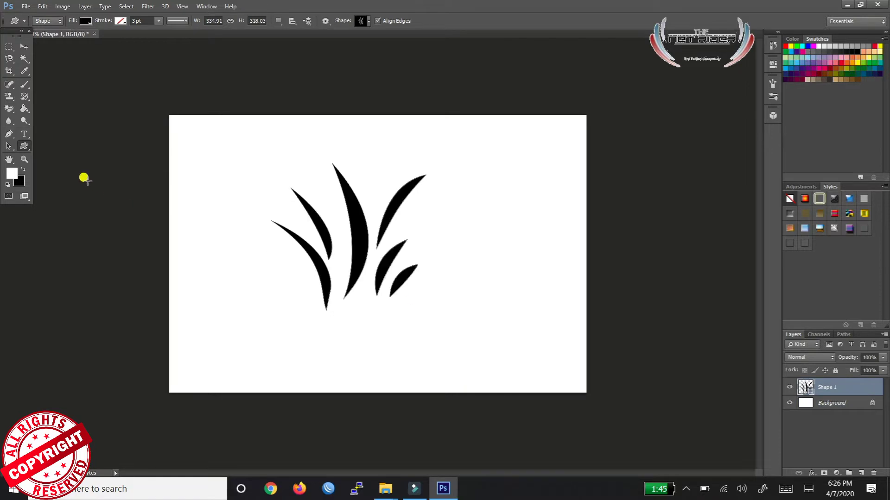
{"action": "left_click", "coordinate": [28, 148]}
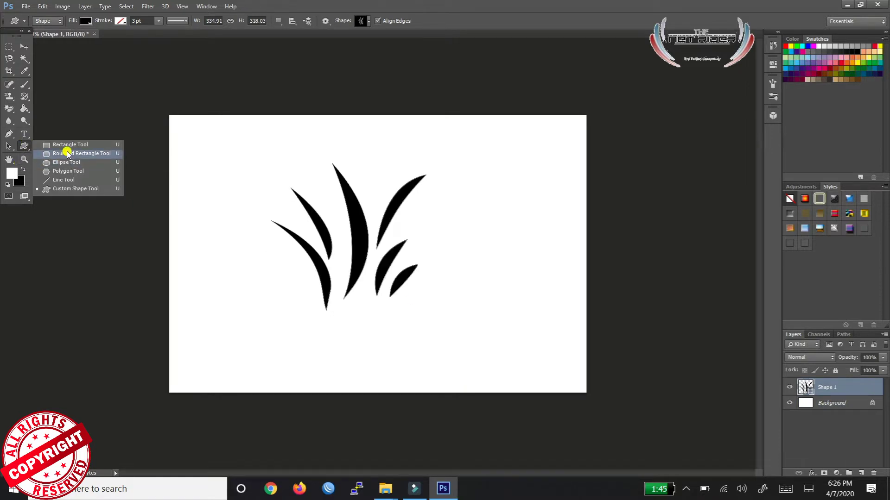
{"action": "left_click", "coordinate": [65, 153]}
{"action": "left_click_drag", "start_coordinate": [185, 161], "coordinate": [264, 251]}
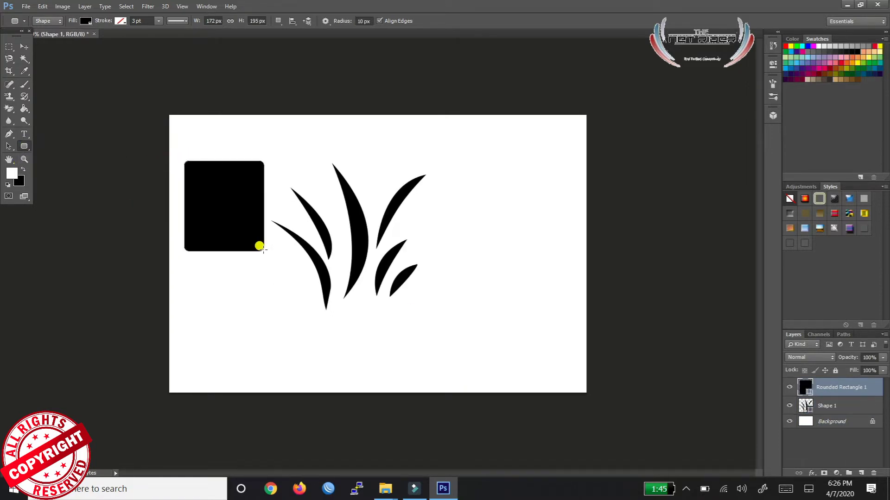
Step: Draw a large black circle on the right side of the canvas
{"action": "left_click", "coordinate": [24, 147]}
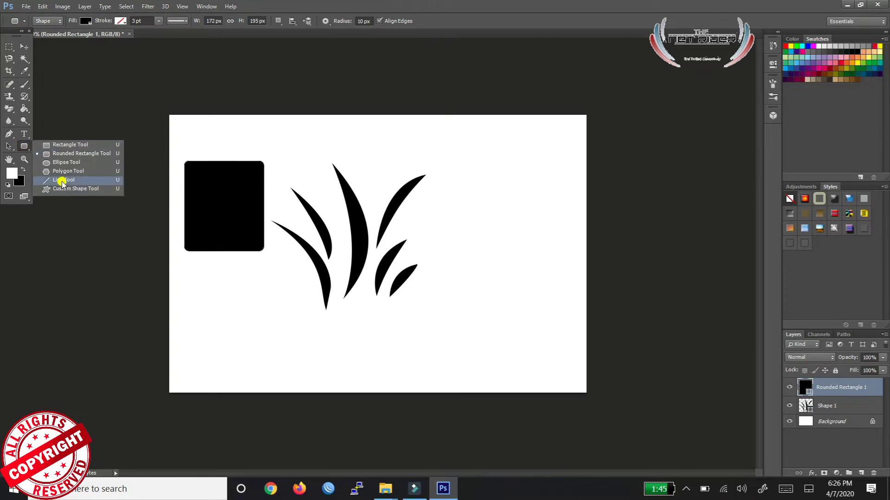
{"action": "left_click", "coordinate": [67, 163]}
{"action": "left_click_drag", "start_coordinate": [441, 153], "coordinate": [536, 271]}
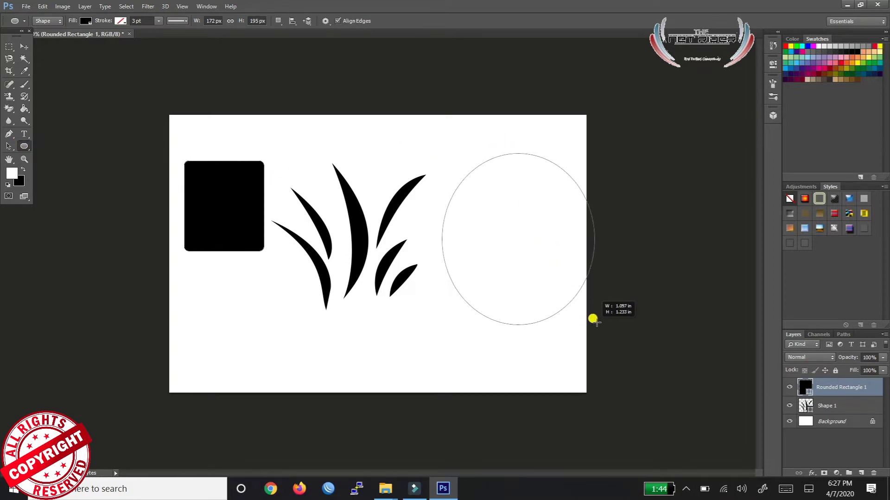
{"action": "left_click_drag", "start_coordinate": [536, 271], "coordinate": [607, 322]}
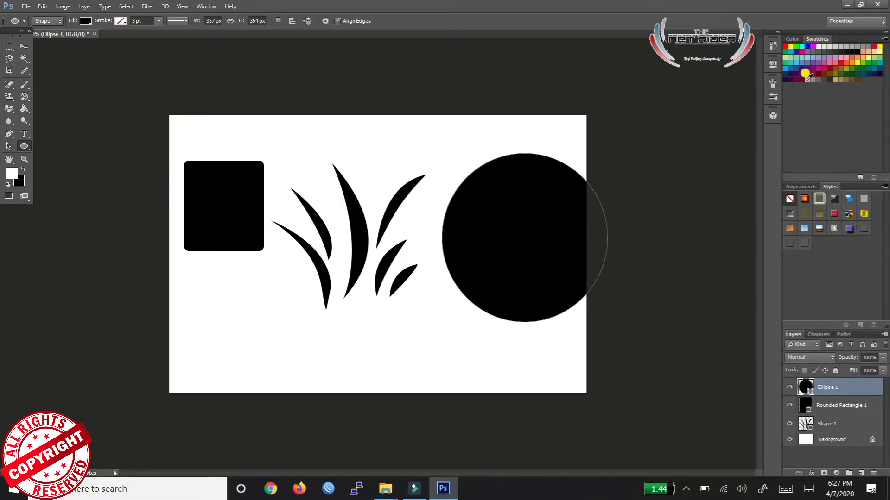
Step: Fill the circle shape with red
{"action": "left_click", "coordinate": [839, 58]}
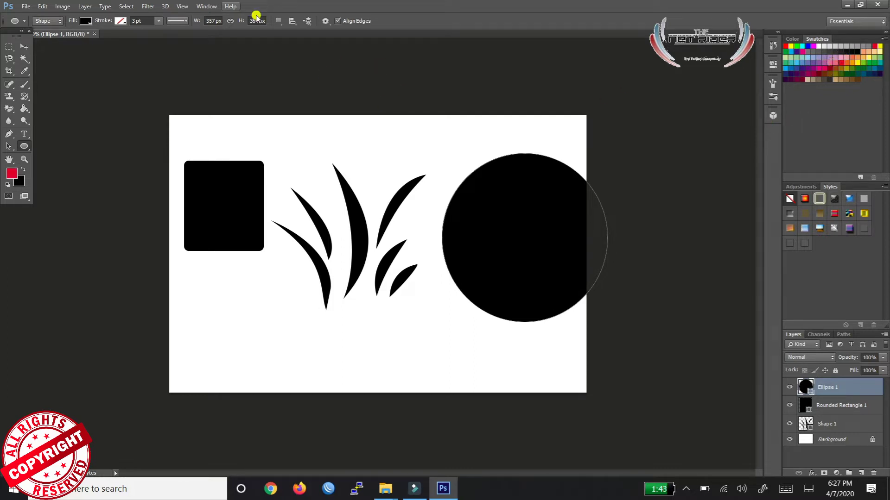
{"action": "left_click", "coordinate": [85, 21]}
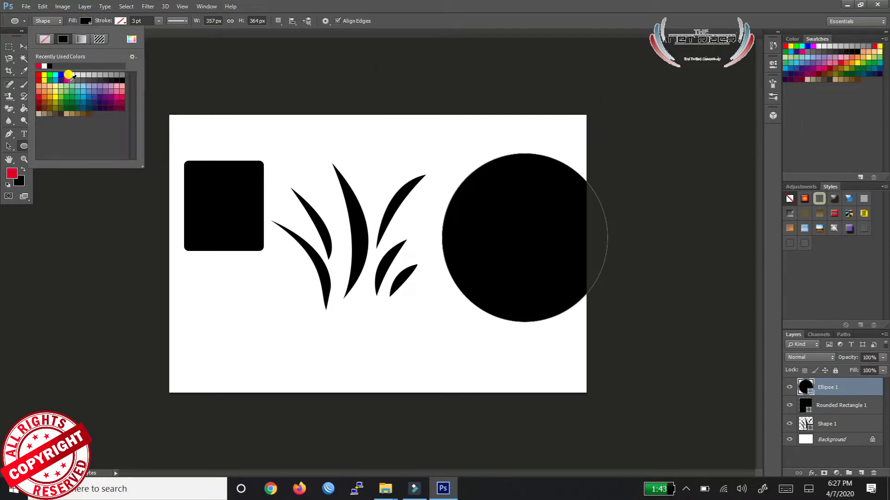
{"action": "left_click", "coordinate": [39, 66]}
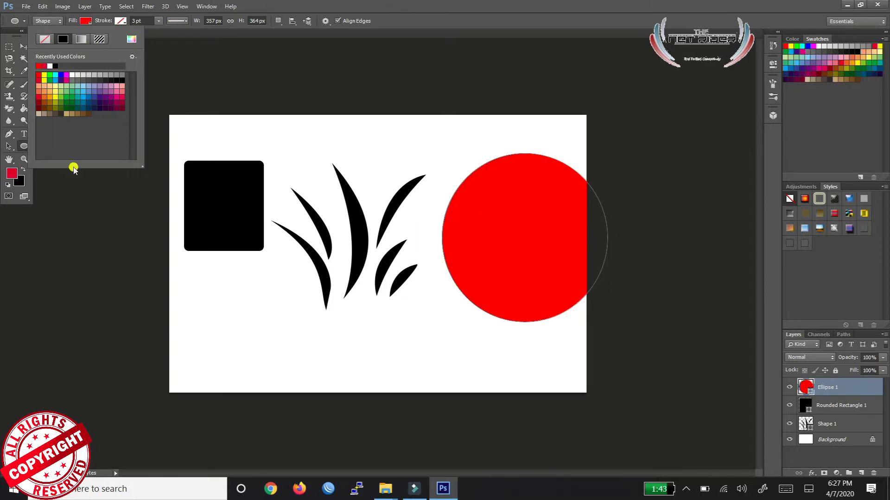
{"action": "left_click", "coordinate": [45, 232]}
{"action": "left_click", "coordinate": [378, 197]}
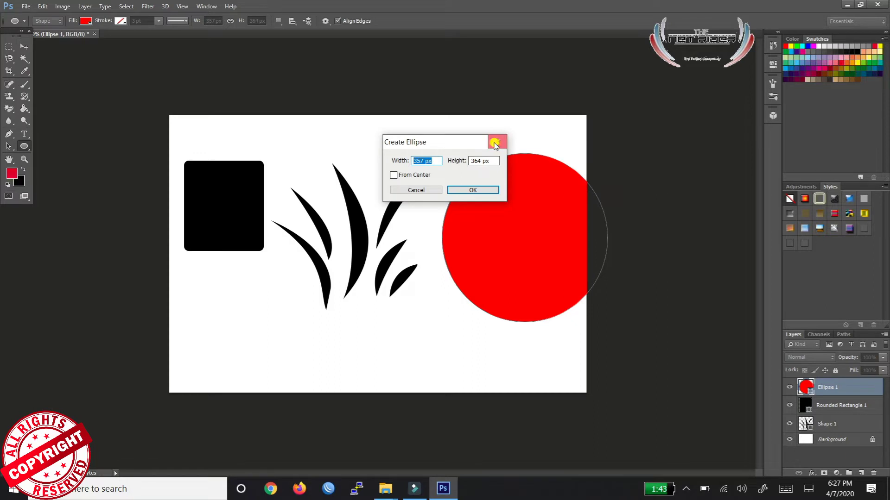
{"action": "left_click", "coordinate": [495, 144]}
Step: Fill the rounded rectangle shape with green
{"action": "left_click", "coordinate": [806, 407]}
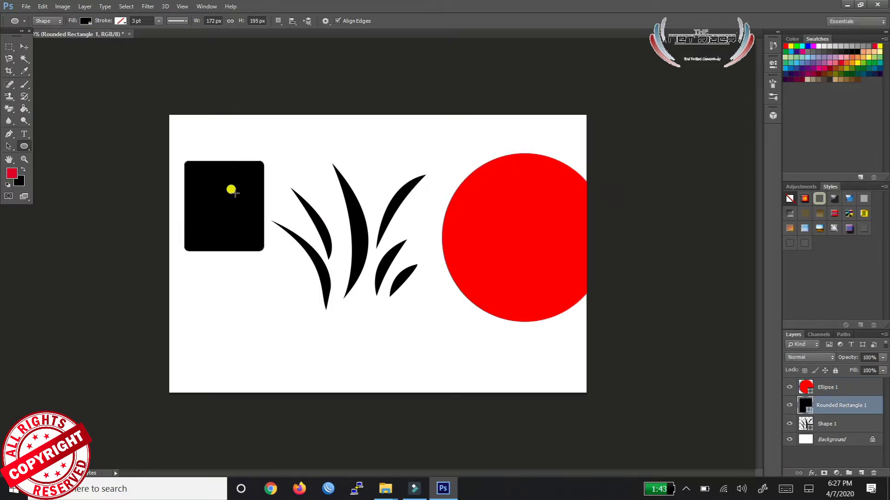
{"action": "left_click", "coordinate": [229, 191]}
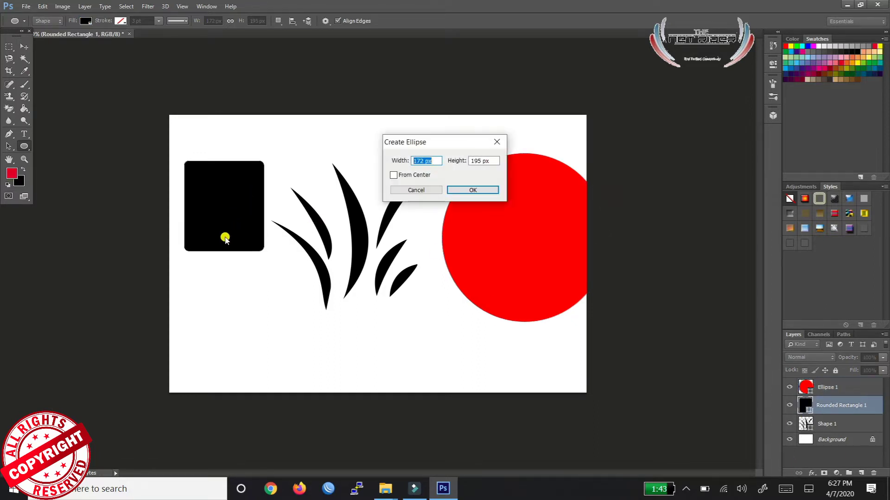
{"action": "left_click", "coordinate": [503, 144]}
{"action": "left_click", "coordinate": [85, 22]}
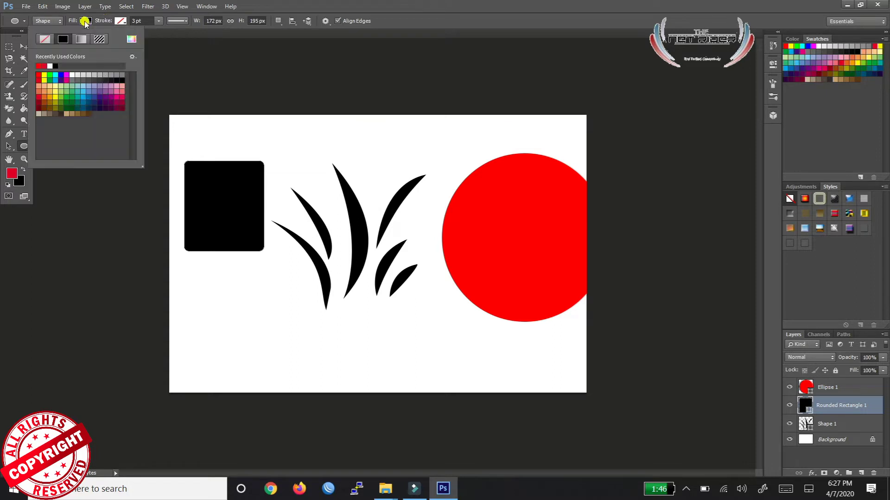
{"action": "left_click", "coordinate": [48, 78]}
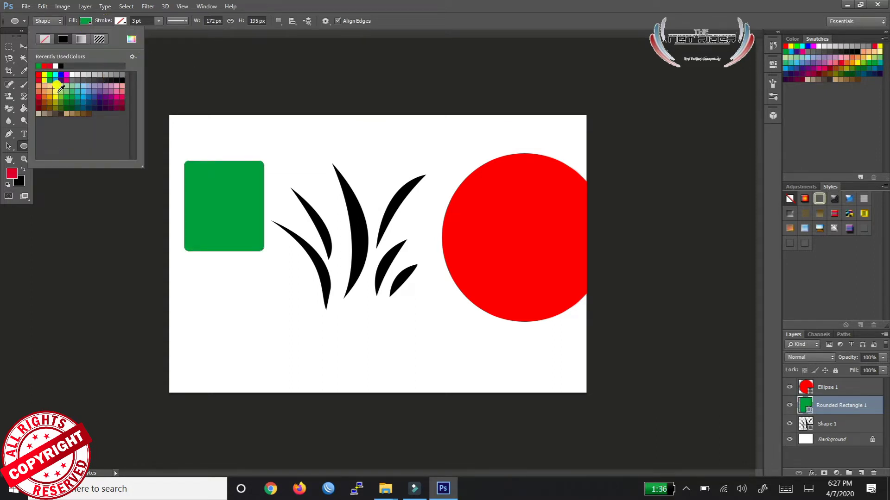
{"action": "left_click", "coordinate": [85, 204]}
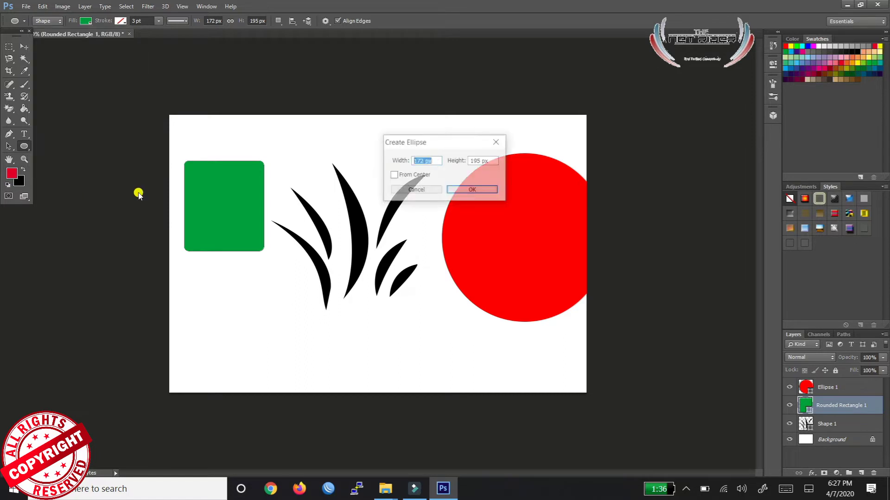
{"action": "left_click", "coordinate": [417, 190]}
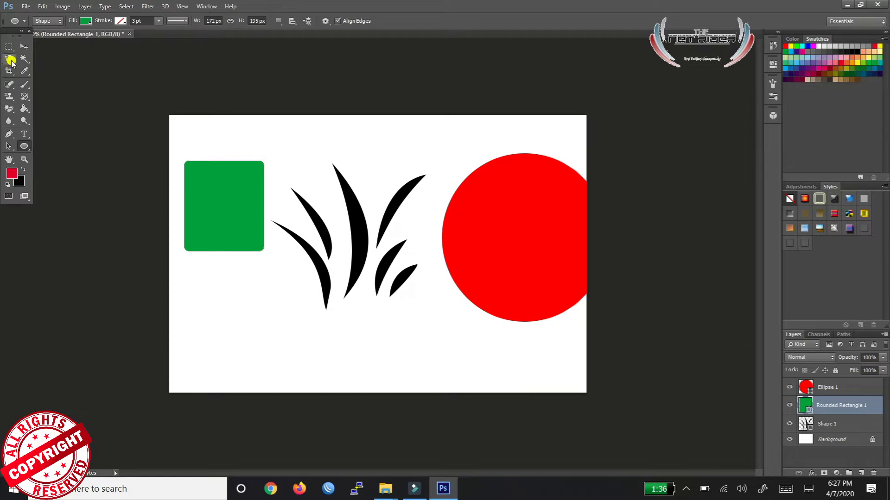
{"action": "left_click", "coordinate": [25, 46]}
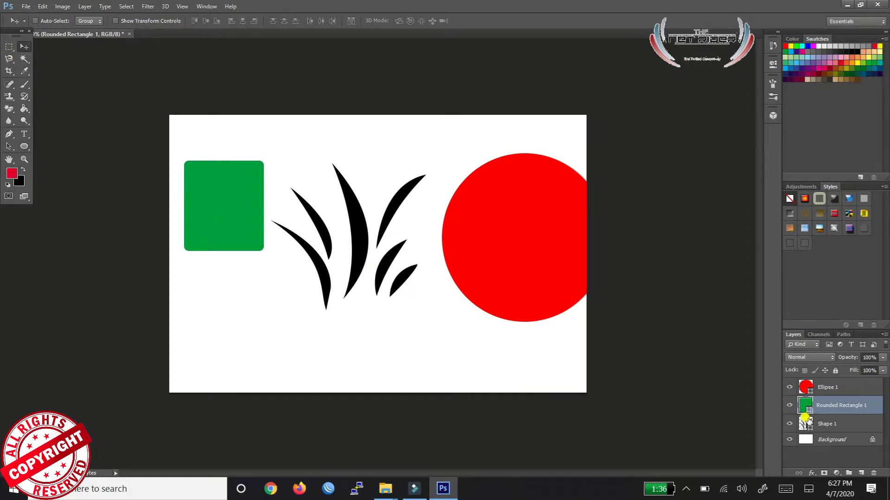
Step: Scale down the grass shape with Free Transform, drag it to the lower centre, and enlarge the Layers panel
{"action": "left_click", "coordinate": [806, 424]}
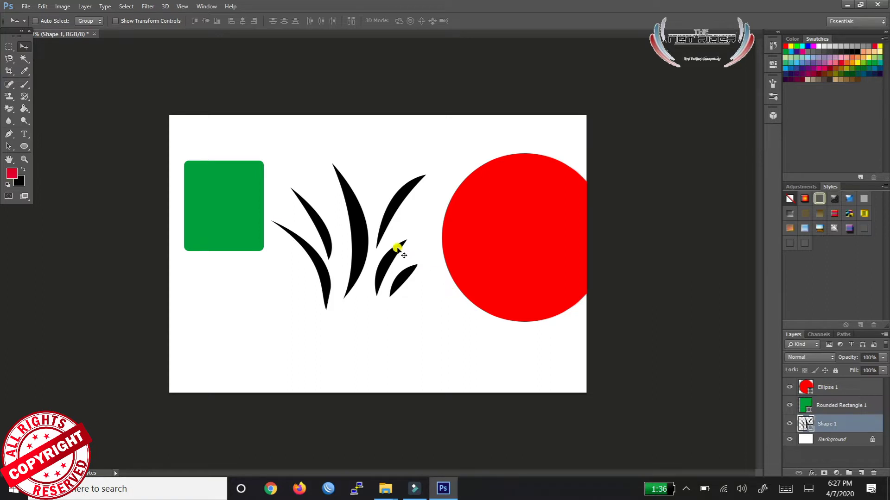
{"action": "key", "text": "ctrl+t"}
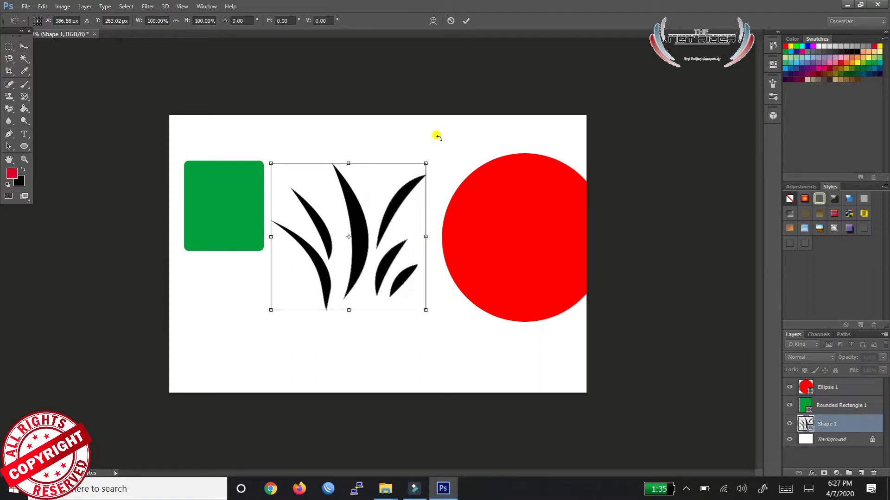
{"action": "mouse_move", "coordinate": [427, 161]}
{"action": "left_mouse_down"}
{"action": "mouse_move", "coordinate": [376, 217]}
{"action": "mouse_move", "coordinate": [352, 218]}
{"action": "left_mouse_up"}
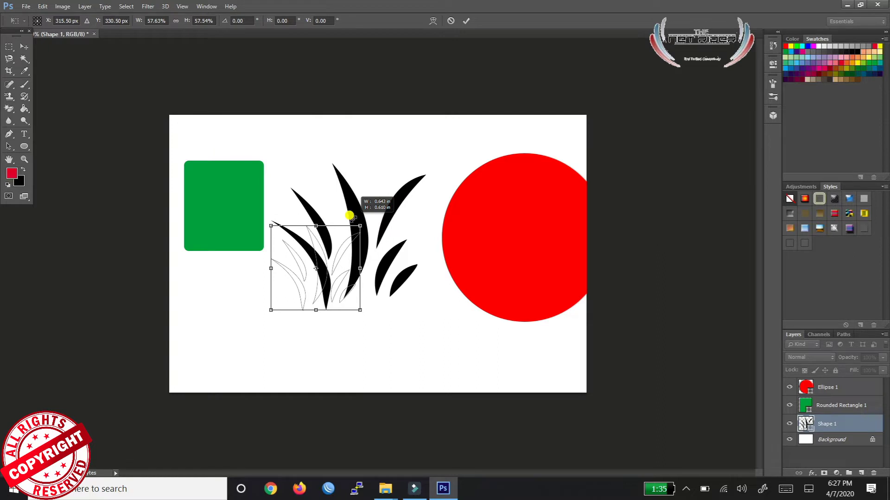
{"action": "left_click", "coordinate": [465, 21]}
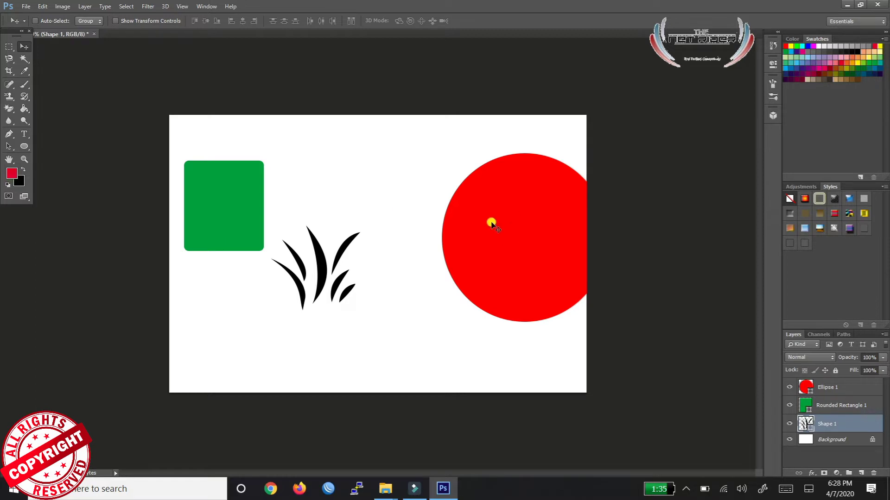
{"action": "mouse_move", "coordinate": [491, 236]}
{"action": "left_mouse_down"}
{"action": "mouse_move", "coordinate": [455, 219]}
{"action": "mouse_move", "coordinate": [491, 247]}
{"action": "left_mouse_up"}
{"action": "left_click_drag", "start_coordinate": [326, 307], "coordinate": [231, 220]}
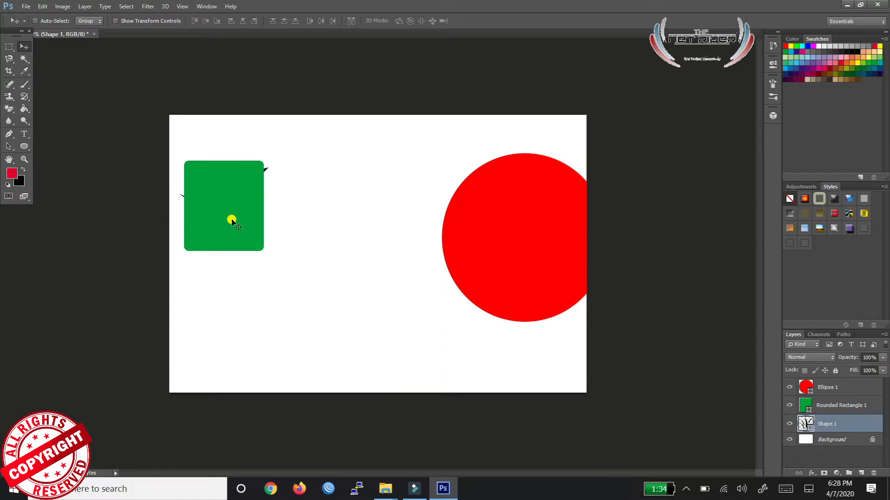
{"action": "left_click_drag", "start_coordinate": [233, 221], "coordinate": [329, 311]}
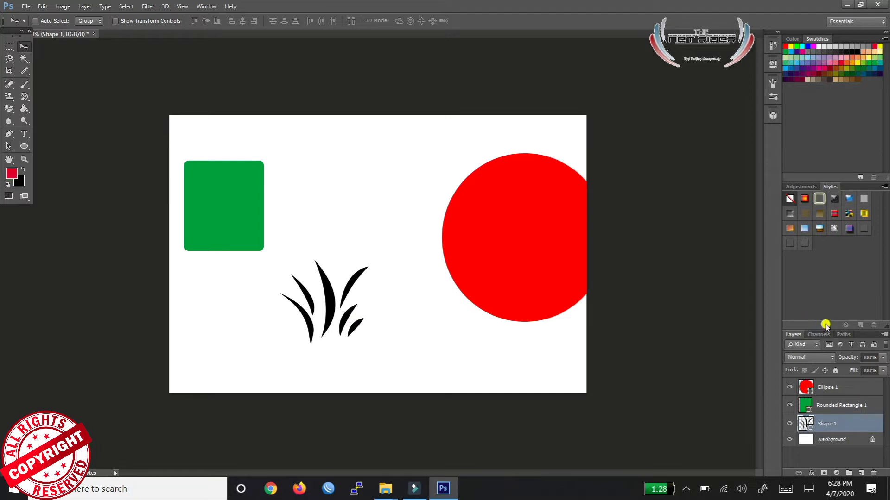
{"action": "mouse_move", "coordinate": [827, 329]}
{"action": "left_mouse_down"}
{"action": "mouse_move", "coordinate": [829, 254]}
{"action": "mouse_move", "coordinate": [829, 264]}
{"action": "left_mouse_up"}
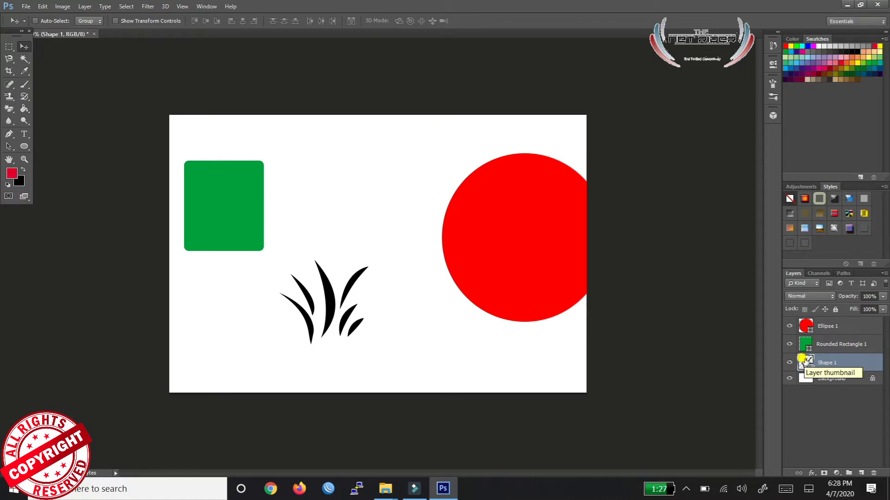
Step: Try the red circle in other spots, return it to the upper right, then hide Ellipse 1
{"action": "left_click", "coordinate": [827, 347]}
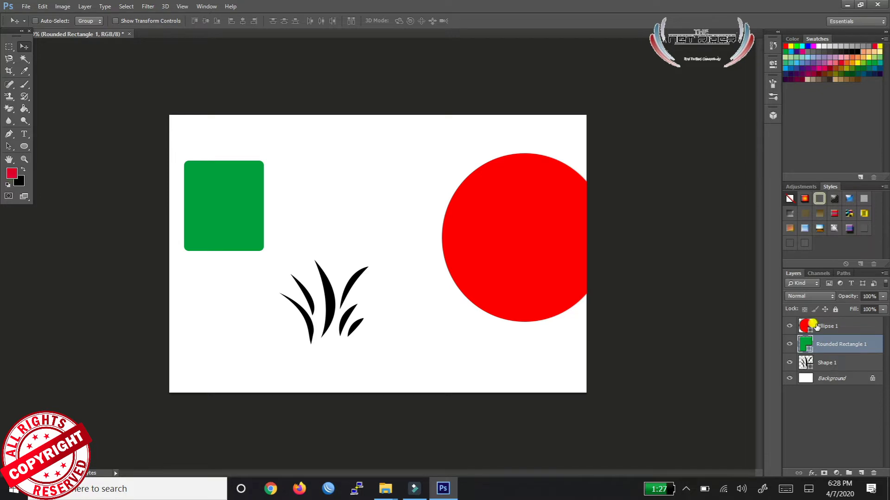
{"action": "left_click", "coordinate": [816, 326]}
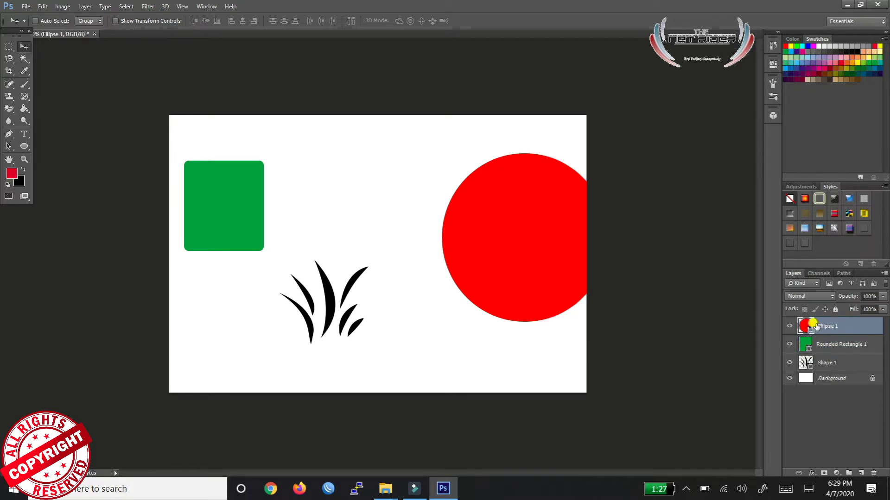
{"action": "left_click_drag", "start_coordinate": [512, 245], "coordinate": [465, 213]}
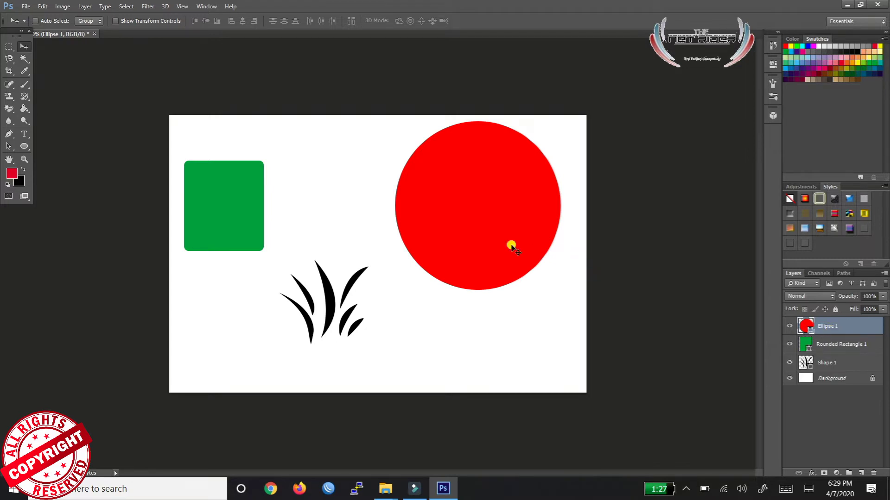
{"action": "left_click_drag", "start_coordinate": [505, 250], "coordinate": [352, 285]}
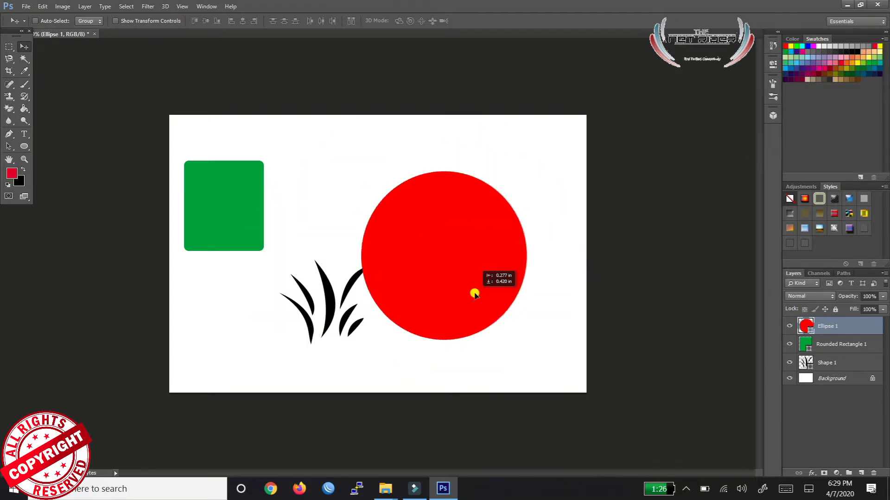
{"action": "left_click_drag", "start_coordinate": [351, 285], "coordinate": [505, 242]}
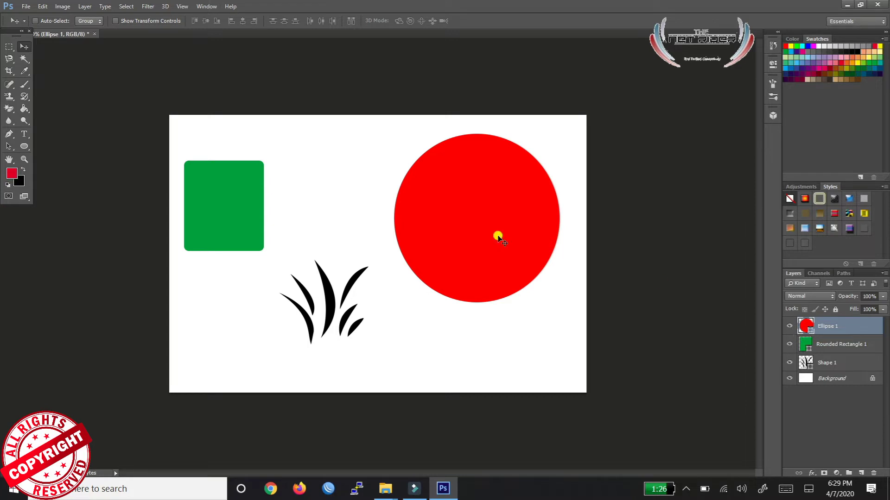
{"action": "left_click", "coordinate": [788, 326]}
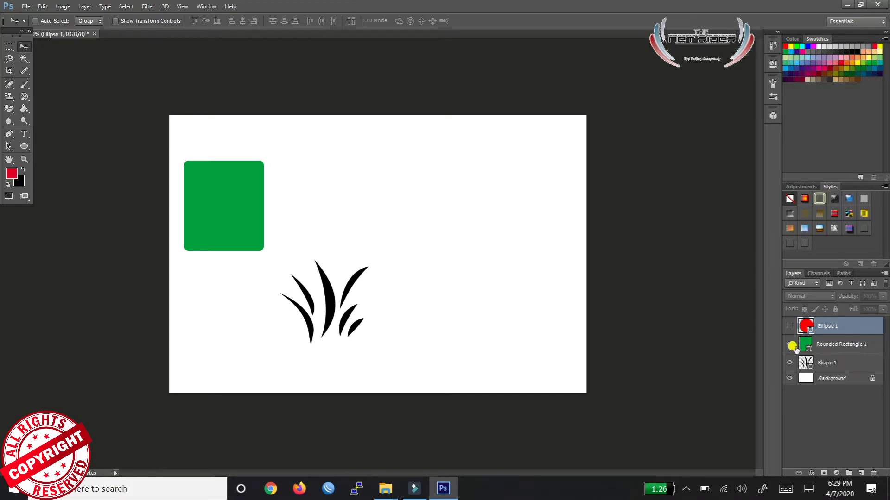
Step: Move the green rectangle right of centre, scale it about 144% and rotate it about 40°
{"action": "left_click", "coordinate": [822, 346]}
{"action": "left_click_drag", "start_coordinate": [225, 186], "coordinate": [466, 183]}
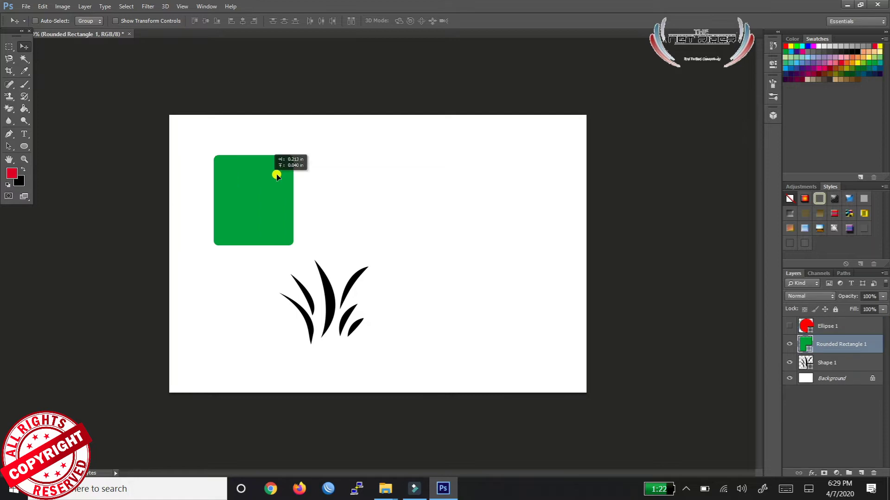
{"action": "left_click_drag", "start_coordinate": [466, 183], "coordinate": [467, 211]}
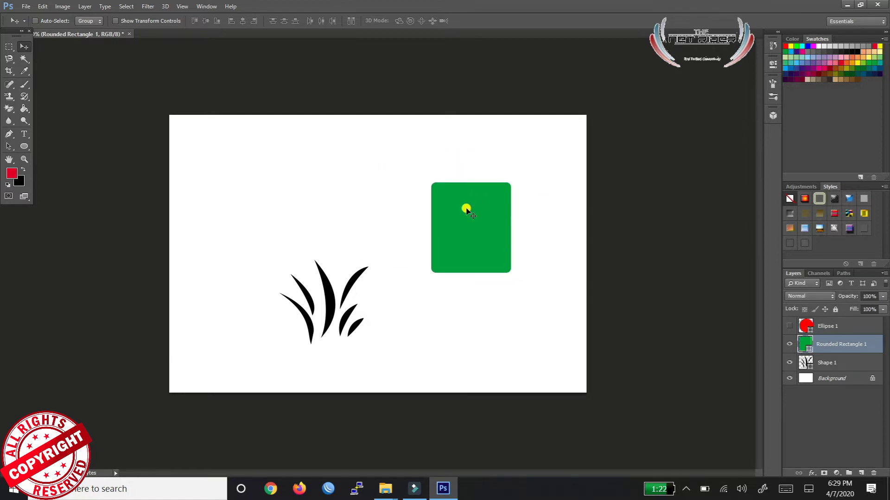
{"action": "key", "text": "ctrl+t"}
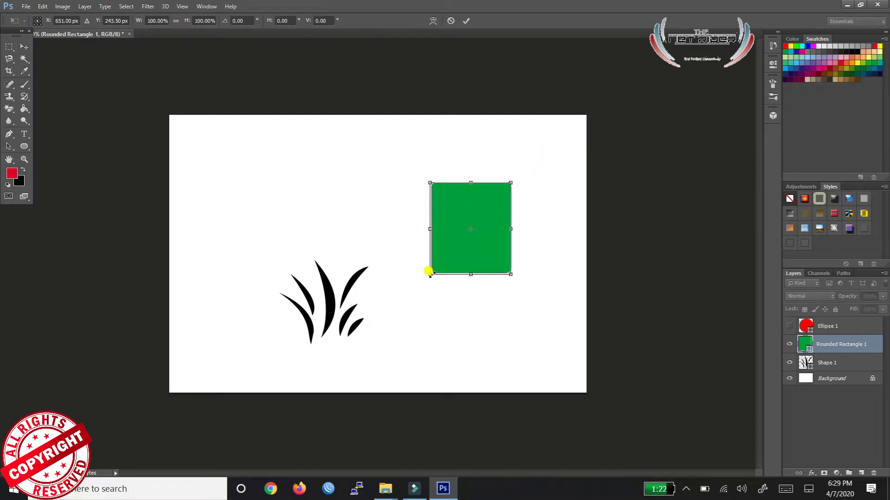
{"action": "left_click_drag", "start_coordinate": [430, 273], "coordinate": [395, 311]}
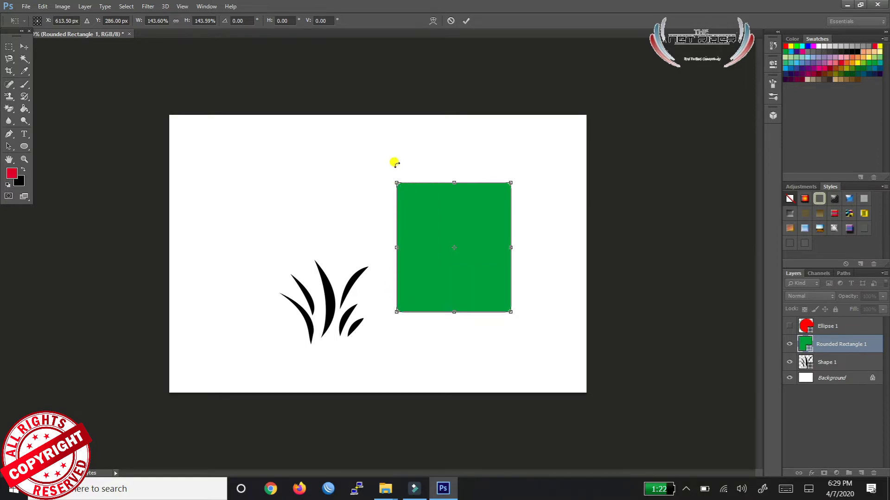
{"action": "left_click_drag", "start_coordinate": [394, 163], "coordinate": [353, 228]}
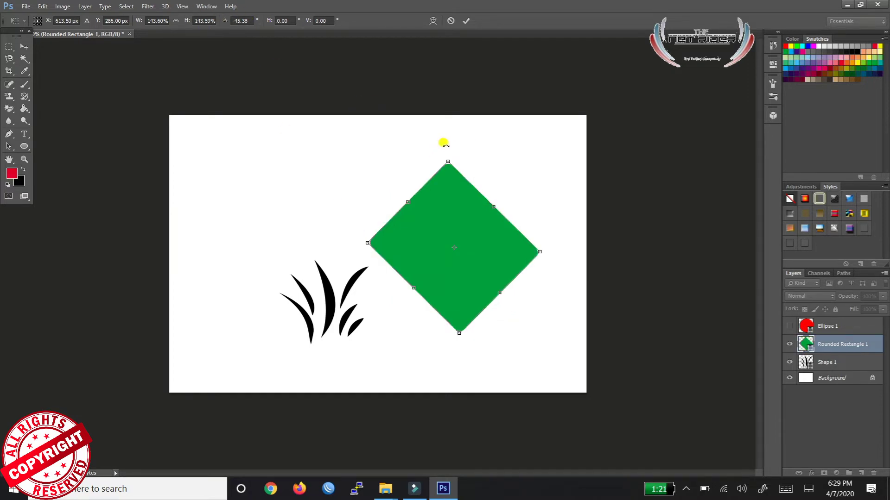
{"action": "left_click_drag", "start_coordinate": [445, 145], "coordinate": [449, 147]}
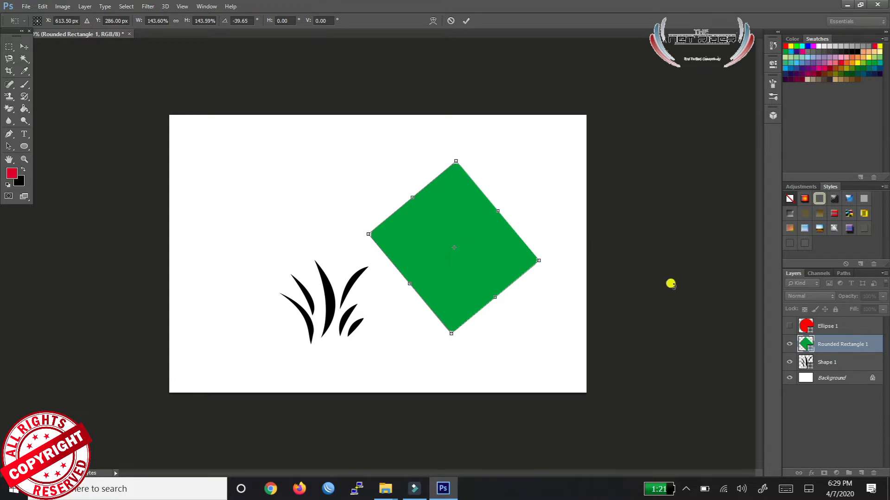
{"action": "left_click", "coordinate": [465, 21]}
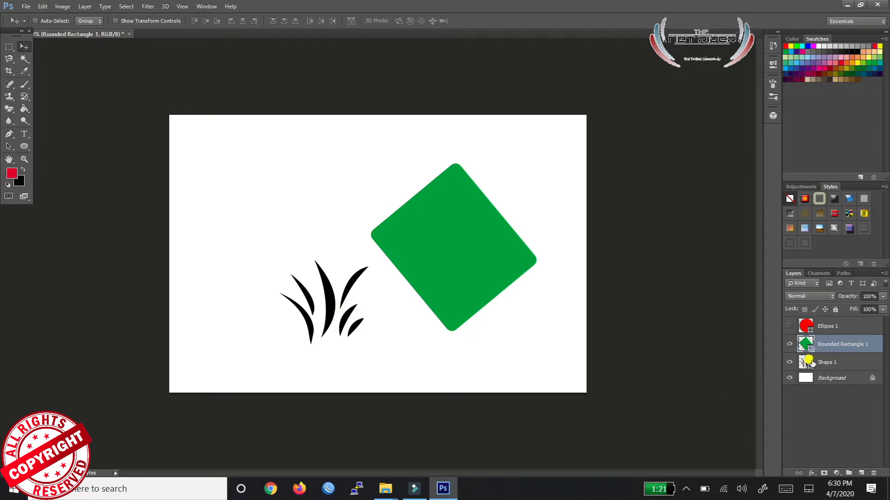
Step: Move the grass up-left, show the red circle again and drag it to the lower left
{"action": "left_click", "coordinate": [825, 366]}
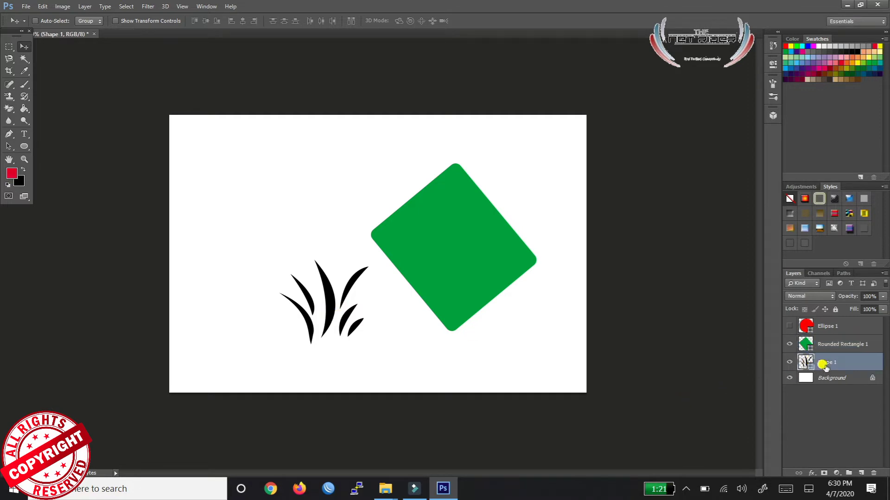
{"action": "mouse_move", "coordinate": [340, 303]}
{"action": "left_mouse_down"}
{"action": "mouse_move", "coordinate": [327, 248]}
{"action": "mouse_move", "coordinate": [249, 223]}
{"action": "left_mouse_up"}
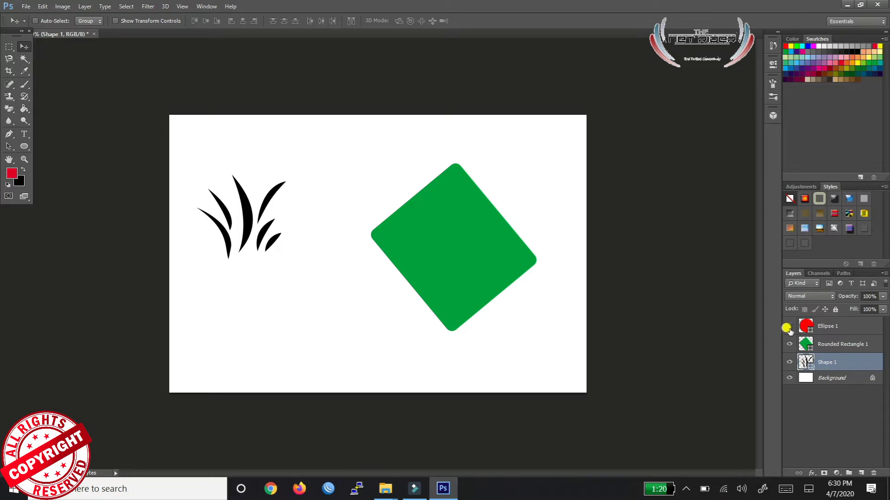
{"action": "left_click", "coordinate": [789, 327]}
{"action": "mouse_move", "coordinate": [510, 246]}
{"action": "left_mouse_down"}
{"action": "mouse_move", "coordinate": [511, 266]}
{"action": "mouse_move", "coordinate": [518, 261]}
{"action": "left_mouse_up"}
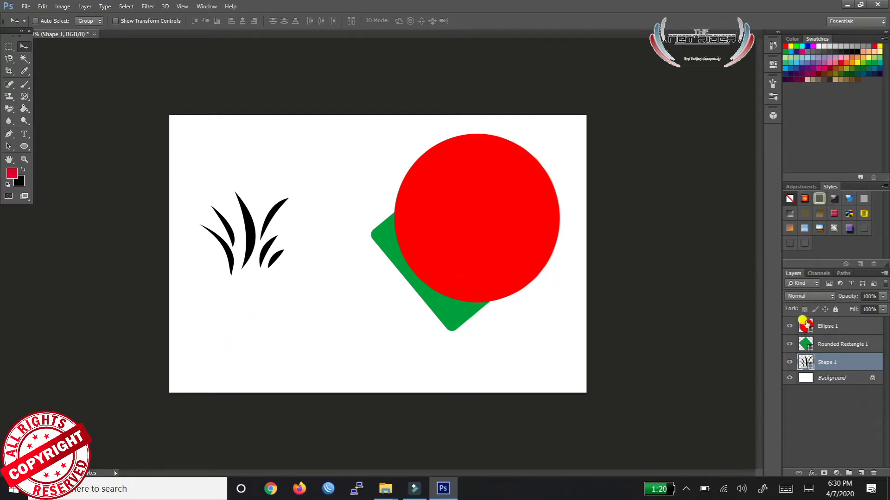
{"action": "left_click", "coordinate": [829, 326]}
{"action": "mouse_move", "coordinate": [516, 244]}
{"action": "left_mouse_down"}
{"action": "mouse_move", "coordinate": [360, 327]}
{"action": "mouse_move", "coordinate": [373, 344]}
{"action": "left_mouse_up"}
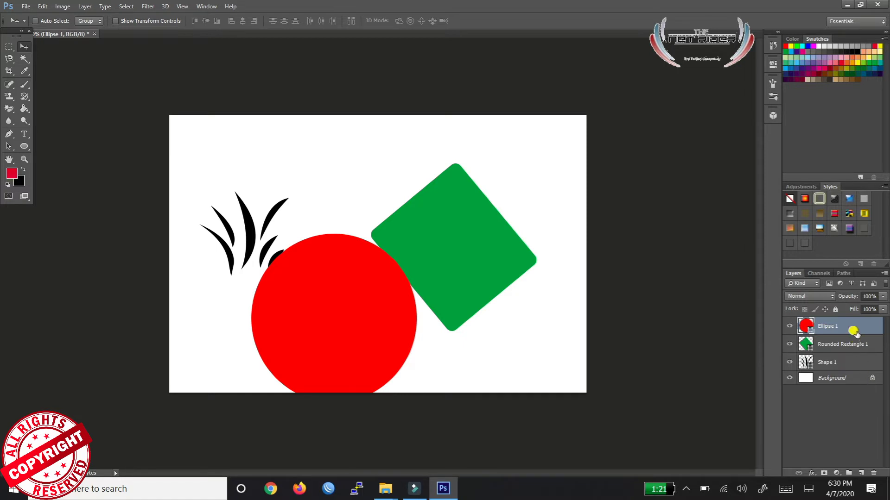
{"action": "double_click", "coordinate": [824, 327]}
{"action": "type", "text": "Circle"}
Step: Confirm the circle layer name Circcle and rename Rounded Rectangle 1 to Green
{"action": "left_click", "coordinate": [832, 349]}
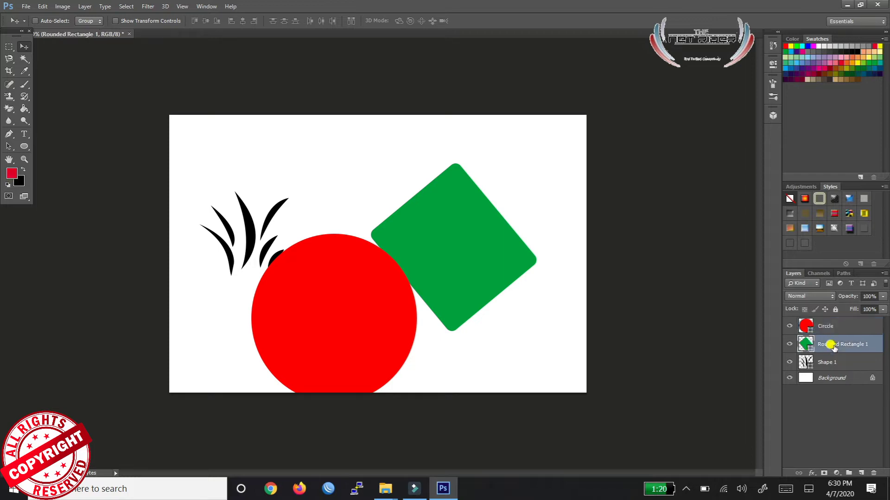
{"action": "double_click", "coordinate": [831, 349]}
{"action": "type", "text": "Green"}
{"action": "left_click", "coordinate": [841, 366]}
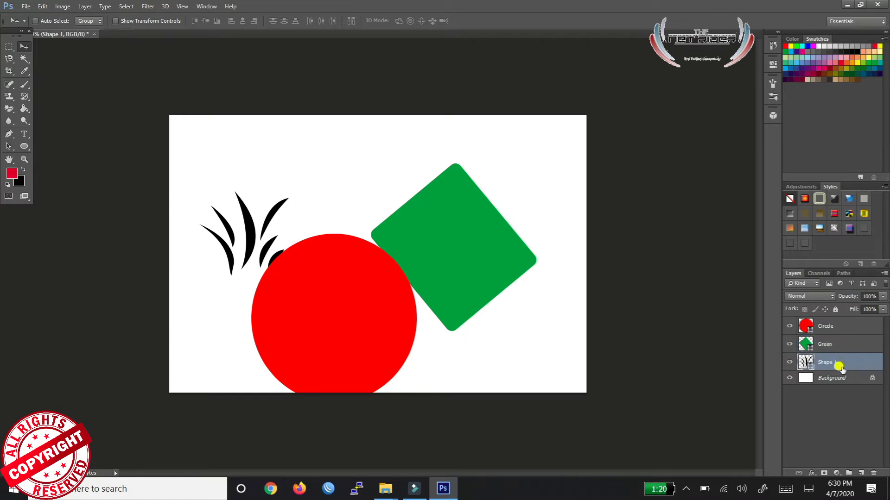
Step: Dismiss the stray Layer Style dialog and rename Shape 1 to Grass
{"action": "double_click", "coordinate": [829, 365]}
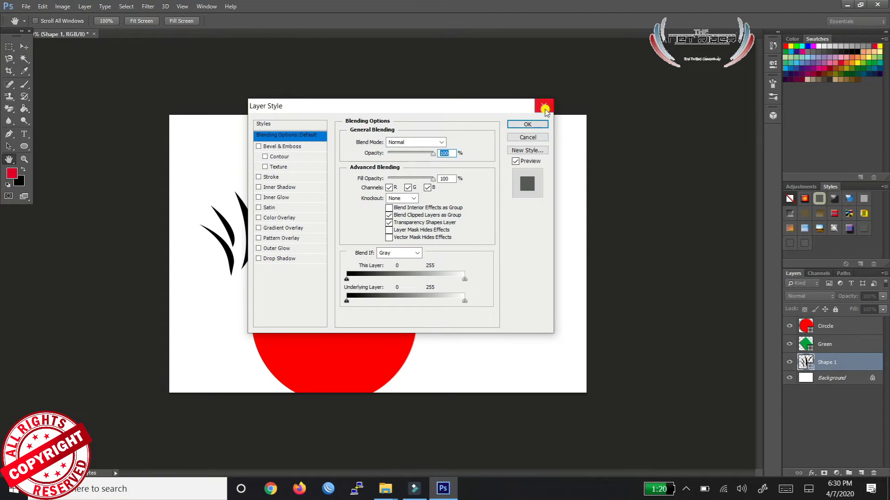
{"action": "left_click", "coordinate": [544, 106]}
{"action": "key", "text": "v"}
{"action": "double_click", "coordinate": [827, 363]}
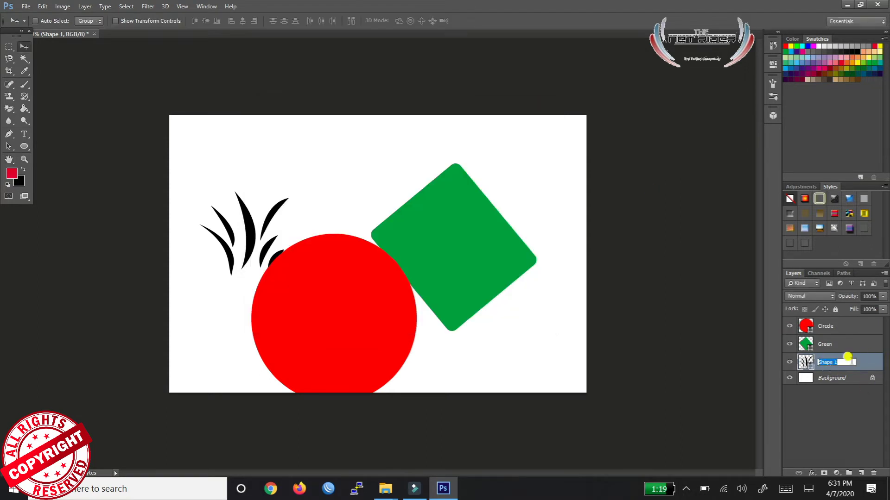
{"action": "key", "text": "BackSpace"}
{"action": "type", "text": "Grass"}
{"action": "key", "text": "Return"}
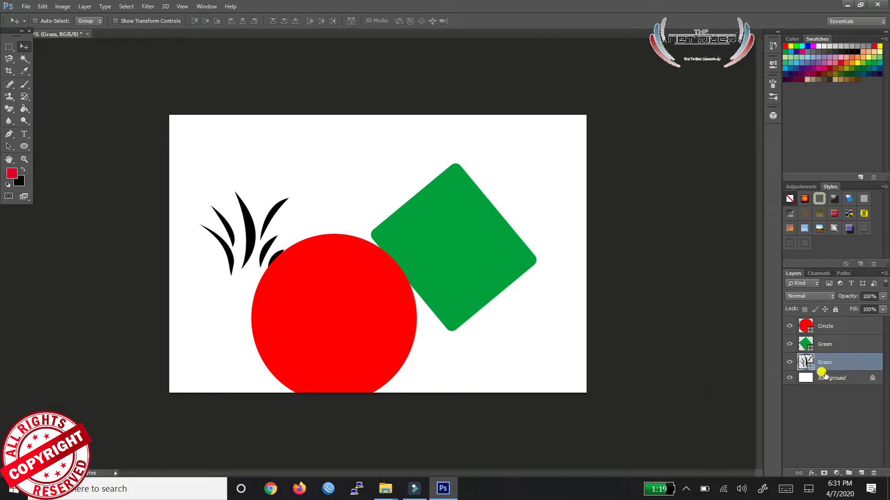
{"action": "left_click_drag", "start_coordinate": [776, 321], "coordinate": [743, 320]}
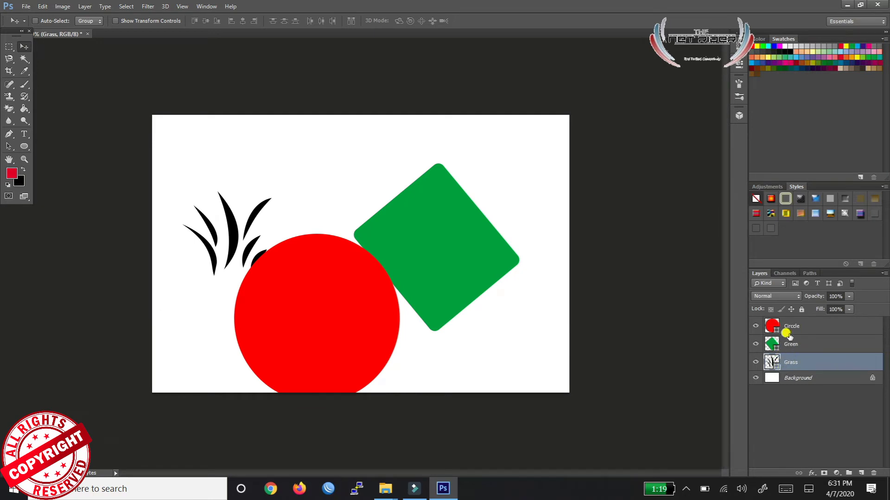
Step: Move the grass and red circle upward, stack Green above Circcle, and shift it left over the circle
{"action": "mouse_move", "coordinate": [462, 284]}
{"action": "left_mouse_down"}
{"action": "mouse_move", "coordinate": [486, 265]}
{"action": "mouse_move", "coordinate": [464, 265]}
{"action": "left_mouse_up"}
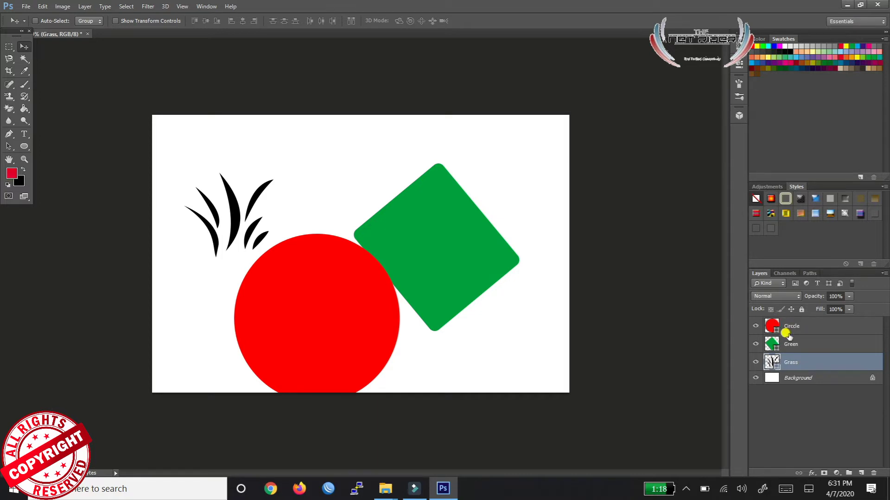
{"action": "left_click", "coordinate": [792, 327]}
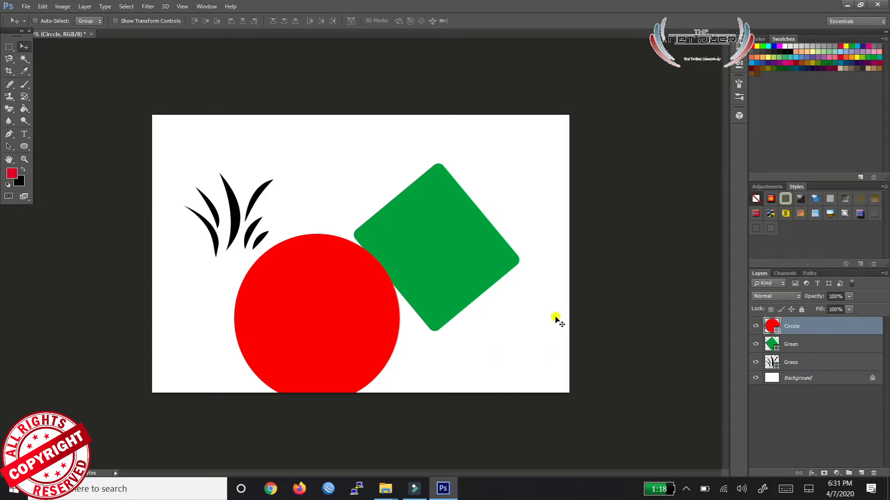
{"action": "left_click_drag", "start_coordinate": [307, 345], "coordinate": [343, 260]}
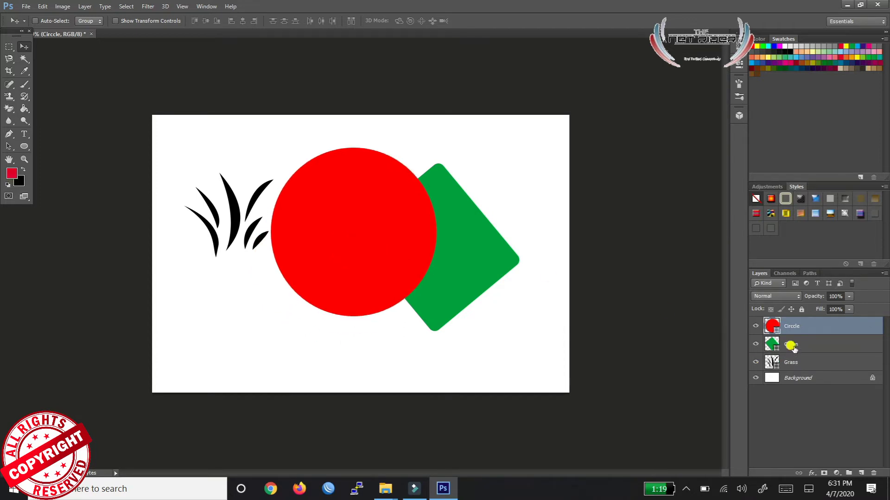
{"action": "left_click", "coordinate": [793, 347]}
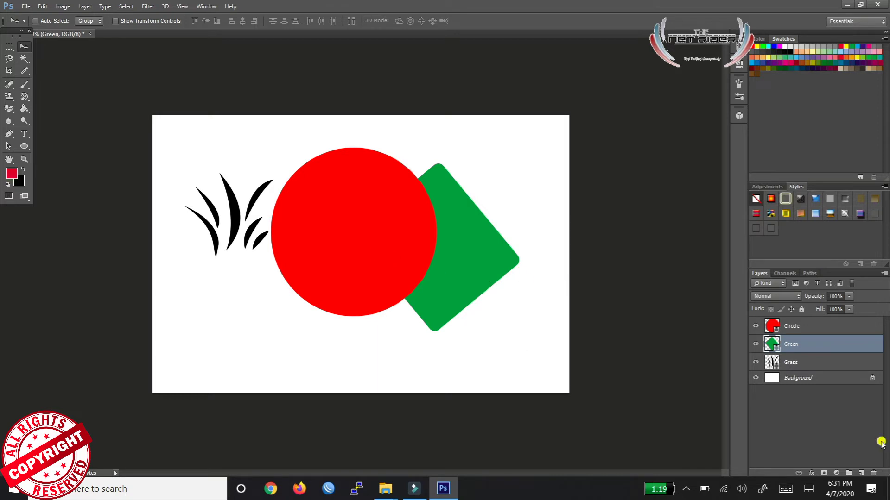
{"action": "left_click_drag", "start_coordinate": [814, 330], "coordinate": [814, 348]}
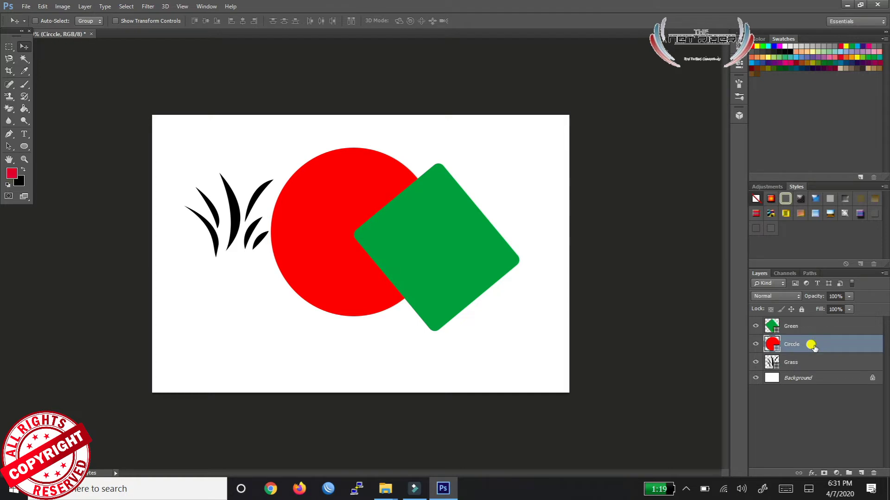
{"action": "left_click", "coordinate": [792, 331]}
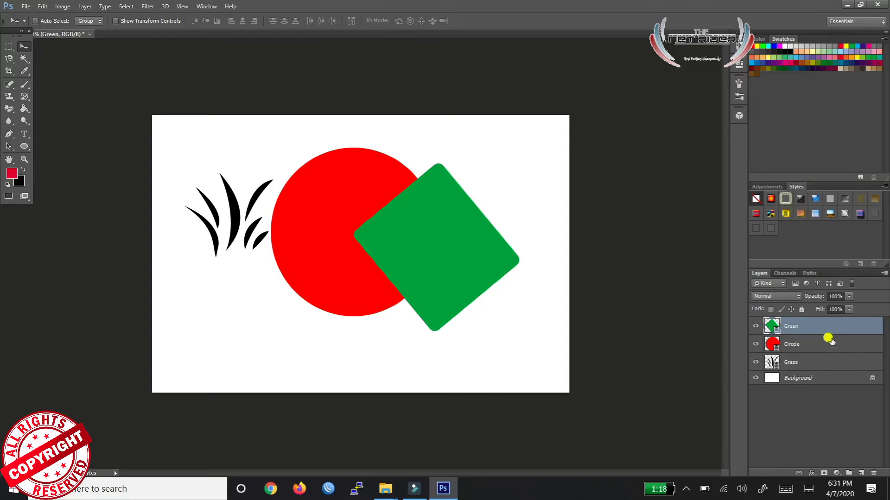
{"action": "mouse_move", "coordinate": [476, 280]}
{"action": "left_mouse_down"}
{"action": "mouse_move", "coordinate": [427, 267]}
{"action": "mouse_move", "coordinate": [448, 270]}
{"action": "left_mouse_up"}
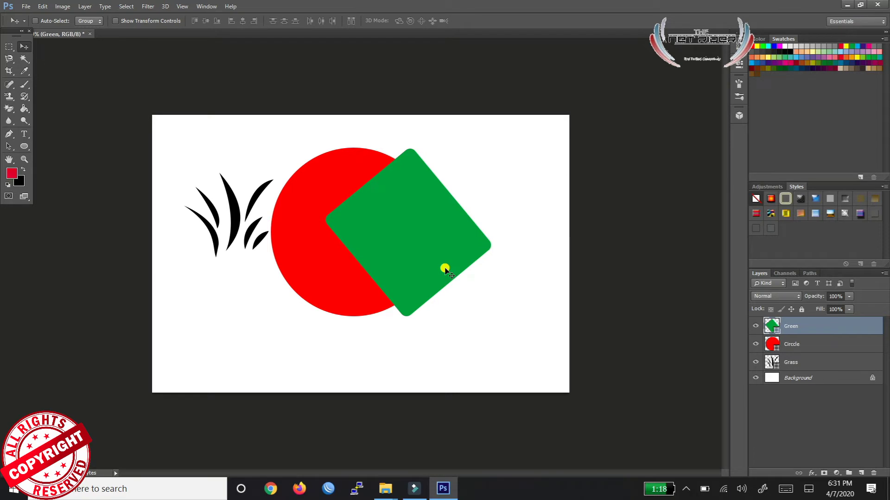
Step: Scale the Green square to about 67%, centre it in the red circle, and rotate it about 28°
{"action": "key", "text": "ctrl+t"}
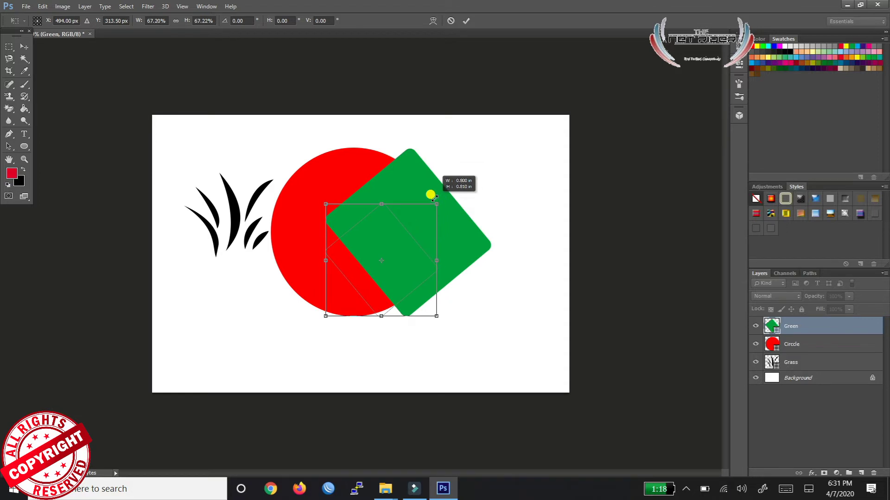
{"action": "left_click_drag", "start_coordinate": [490, 147], "coordinate": [433, 195]}
{"action": "mouse_move", "coordinate": [399, 255]}
{"action": "left_mouse_down"}
{"action": "mouse_move", "coordinate": [366, 236]}
{"action": "mouse_move", "coordinate": [372, 221]}
{"action": "left_mouse_up"}
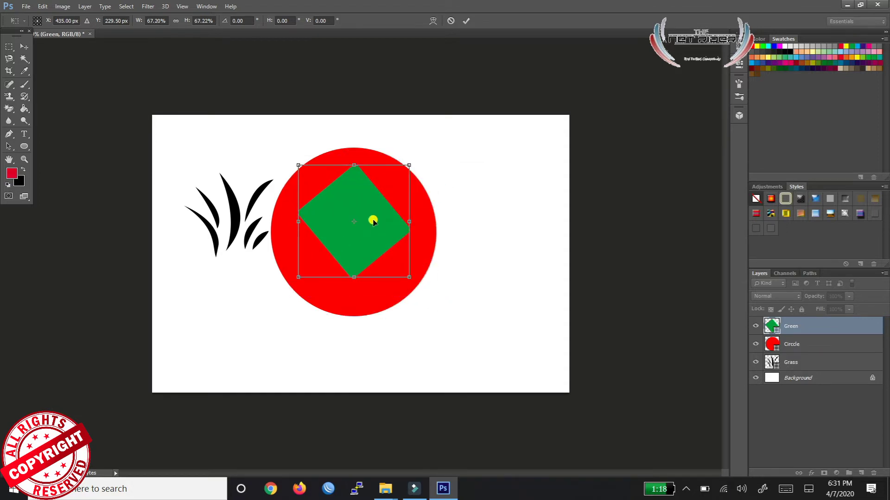
{"action": "left_click_drag", "start_coordinate": [291, 145], "coordinate": [321, 139]}
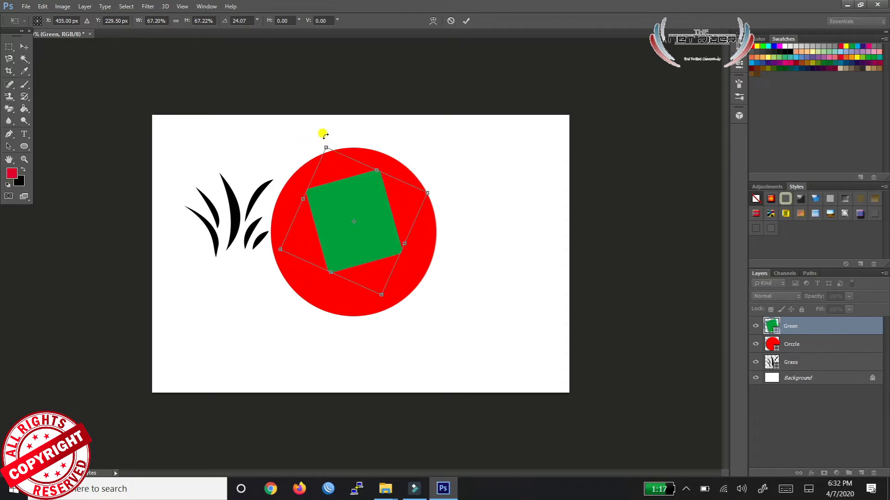
{"action": "left_click_drag", "start_coordinate": [323, 135], "coordinate": [329, 134]}
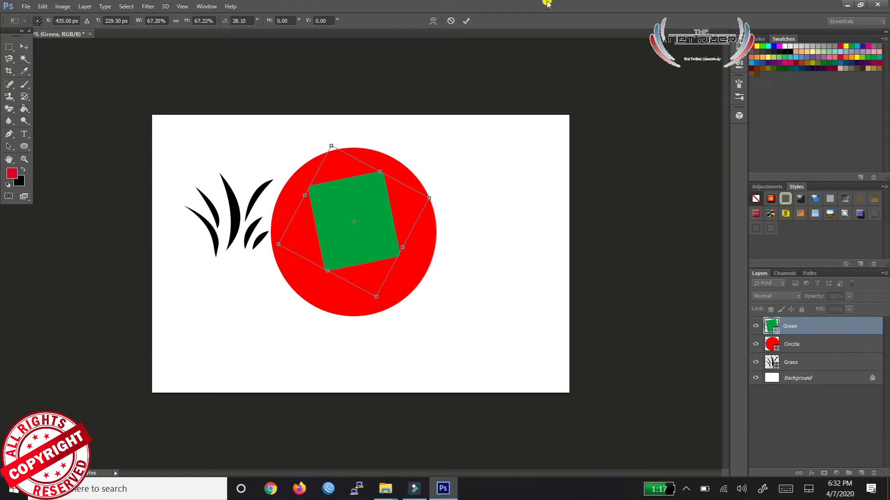
{"action": "left_click", "coordinate": [465, 23]}
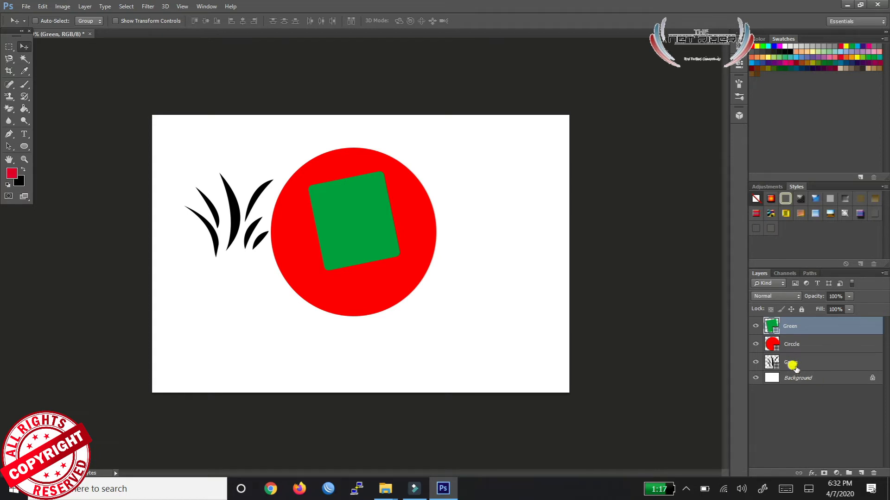
Step: Move the grass into the circle and order the layers Grass, Green, Circle
{"action": "left_click", "coordinate": [795, 367]}
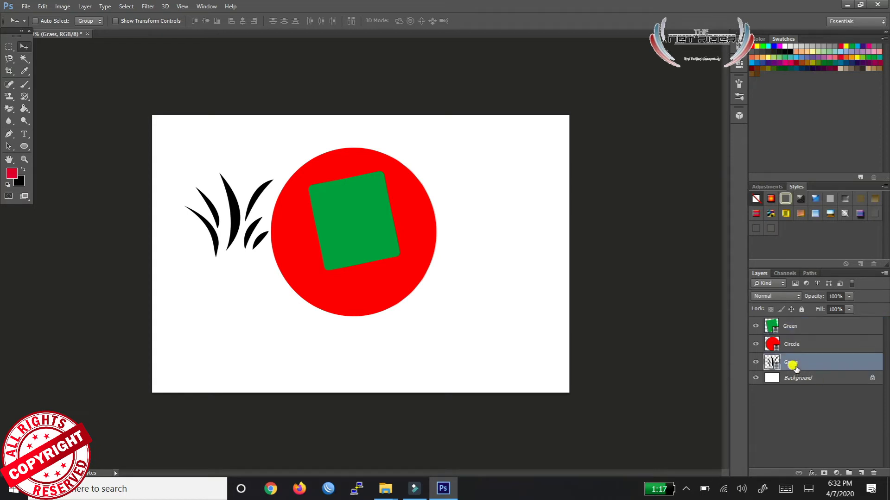
{"action": "left_click_drag", "start_coordinate": [226, 241], "coordinate": [367, 244]}
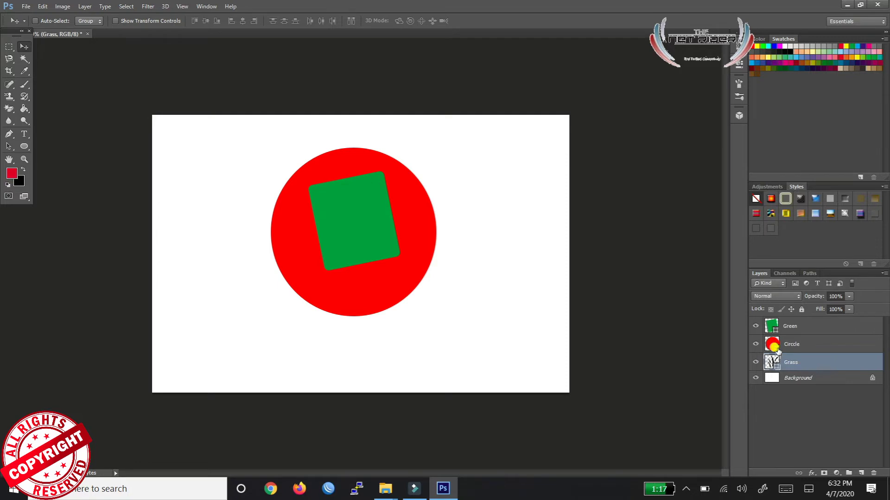
{"action": "left_click_drag", "start_coordinate": [776, 345], "coordinate": [781, 323]}
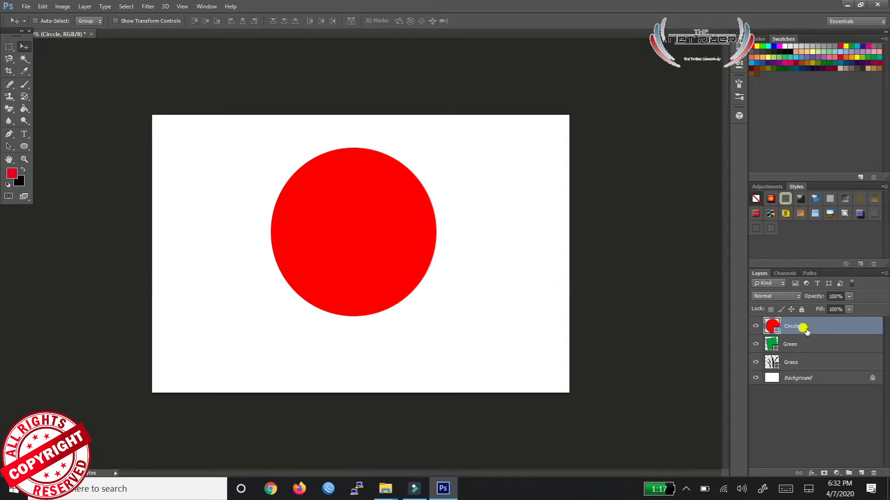
{"action": "left_click_drag", "start_coordinate": [806, 328], "coordinate": [797, 367]}
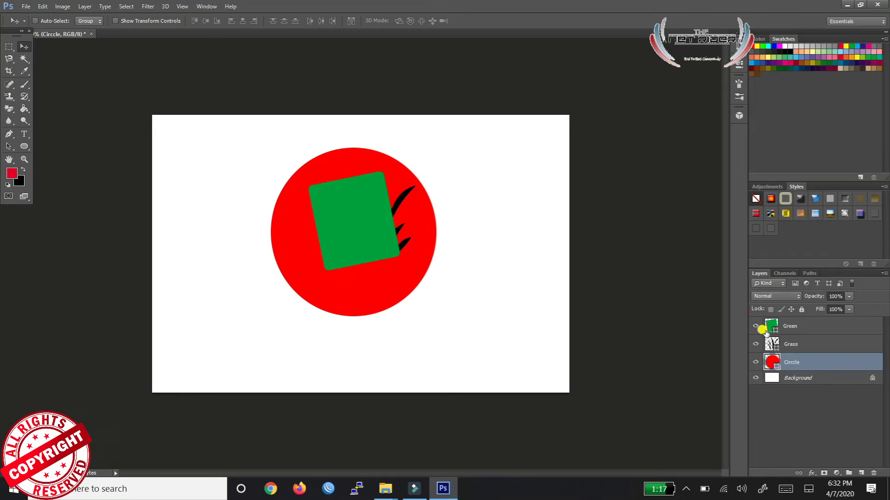
{"action": "left_click_drag", "start_coordinate": [783, 348], "coordinate": [788, 324]}
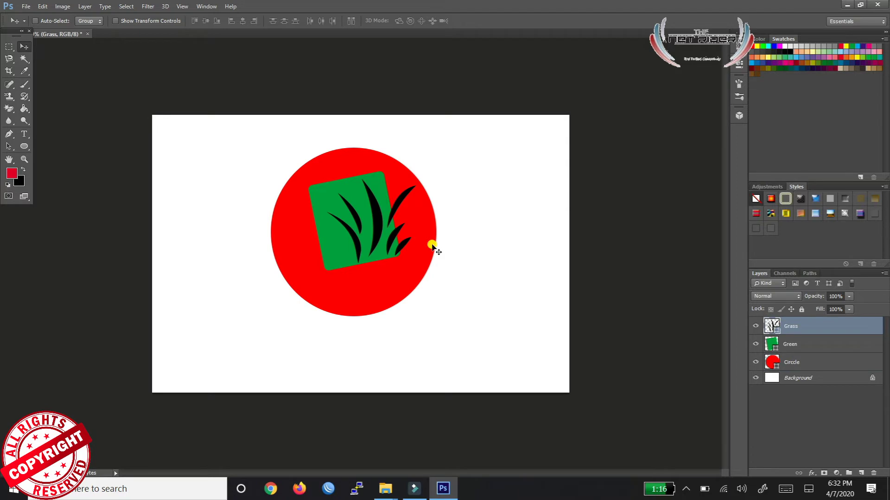
{"action": "left_click_drag", "start_coordinate": [370, 232], "coordinate": [352, 230]}
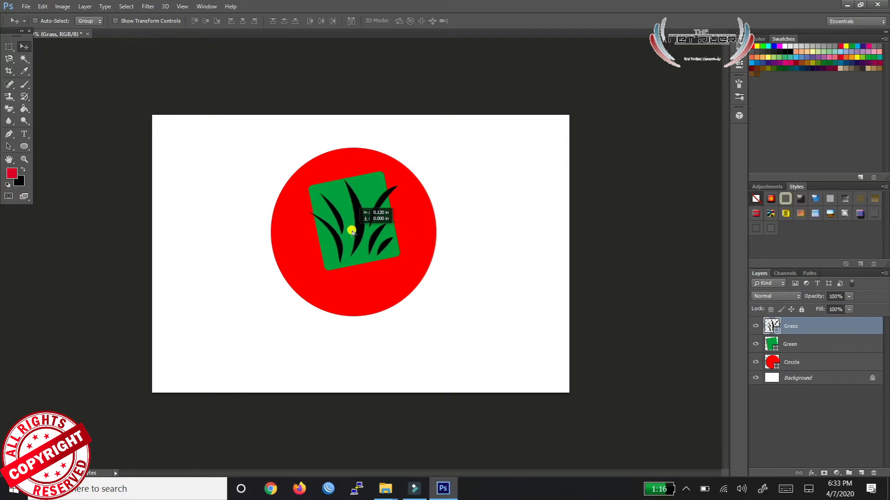
Step: Scale the grass to about 63% and centre it inside the green square
{"action": "key", "text": "ctrl+t"}
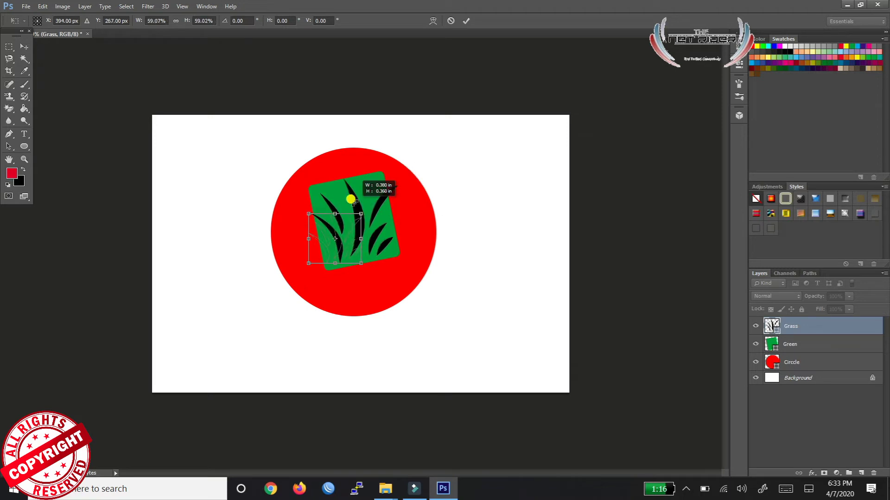
{"action": "left_click_drag", "start_coordinate": [397, 176], "coordinate": [364, 208]}
{"action": "mouse_move", "coordinate": [347, 249]}
{"action": "left_mouse_down"}
{"action": "mouse_move", "coordinate": [364, 234]}
{"action": "mouse_move", "coordinate": [352, 230]}
{"action": "left_mouse_up"}
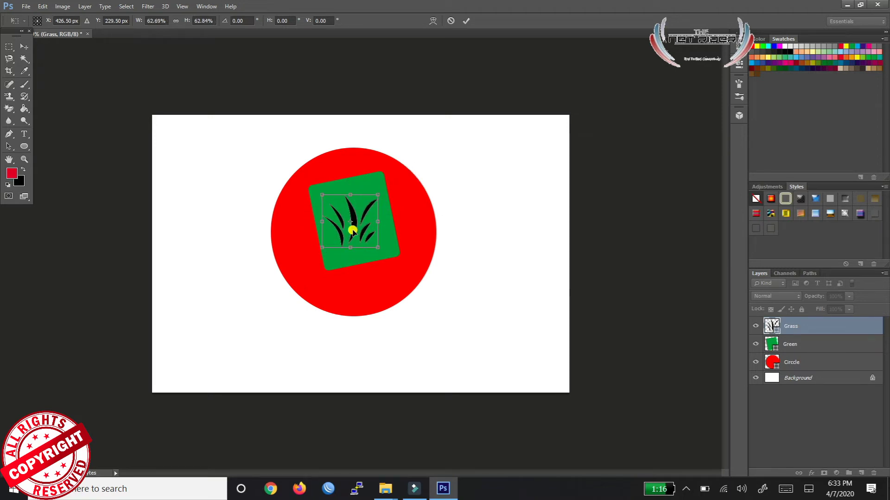
{"action": "left_click", "coordinate": [465, 21]}
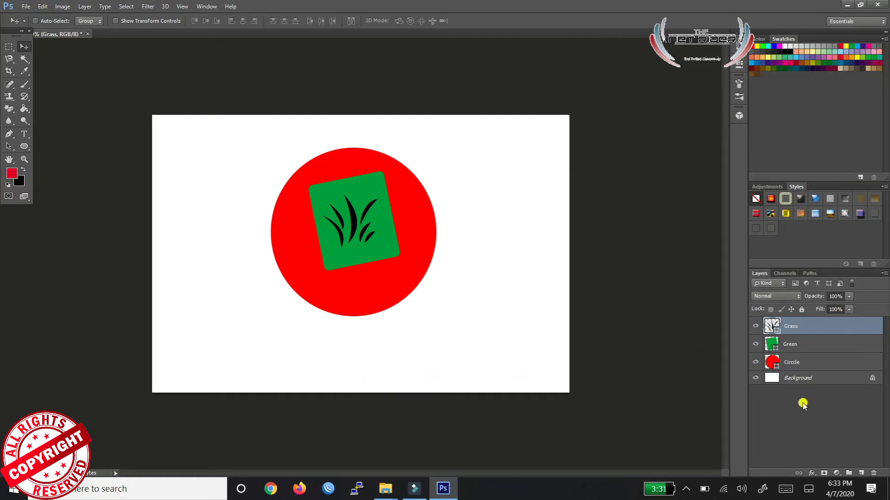
Step: Select the Background layer and switch to the Gradient Tool
{"action": "left_click", "coordinate": [806, 381]}
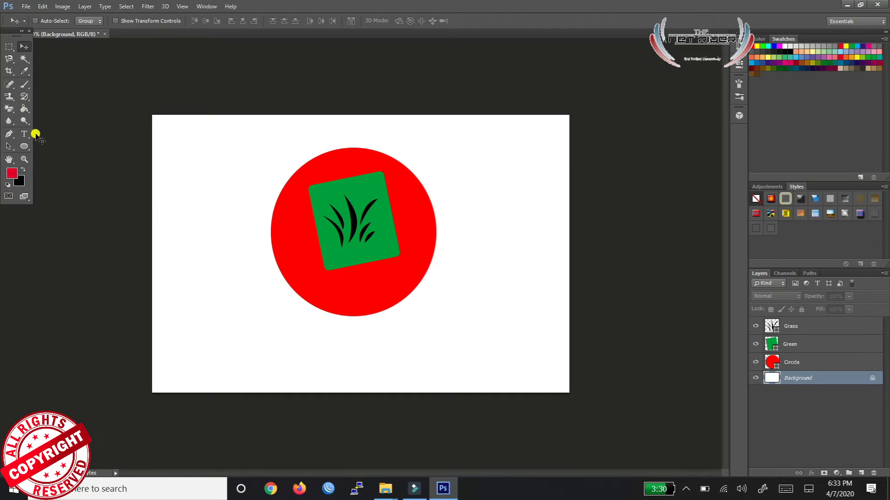
{"action": "left_click", "coordinate": [25, 112]}
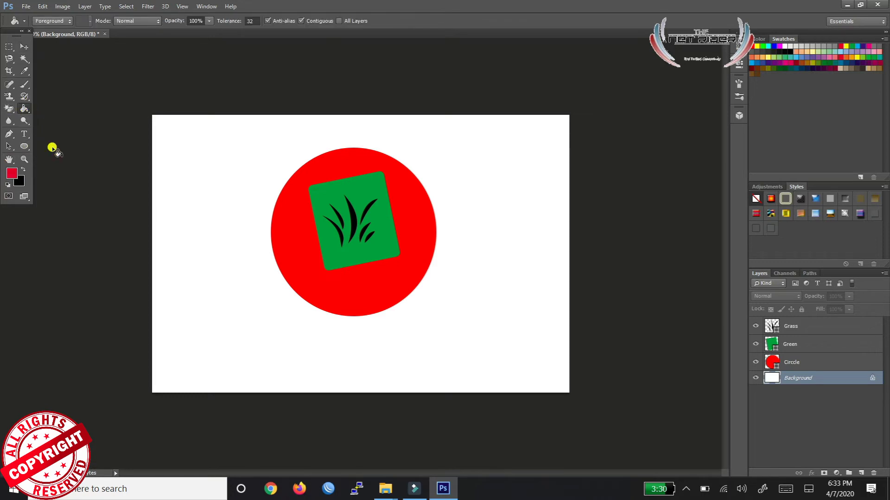
{"action": "right_click", "coordinate": [24, 108]}
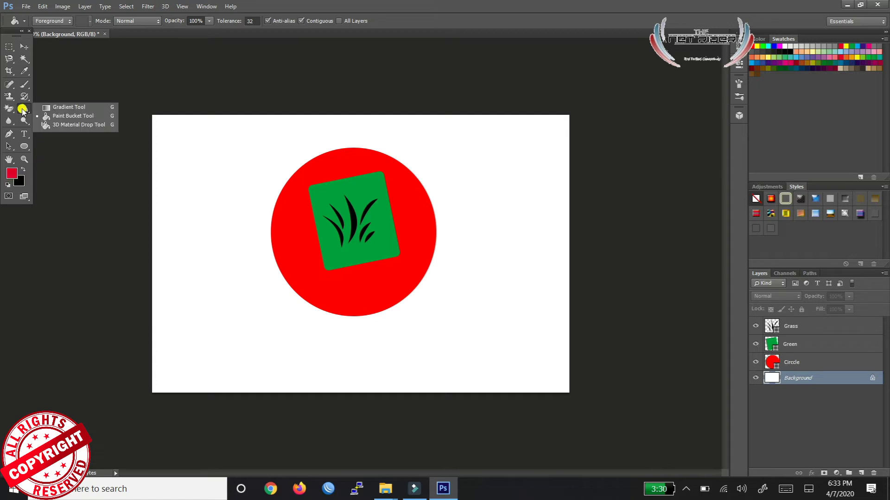
{"action": "left_click", "coordinate": [81, 107]}
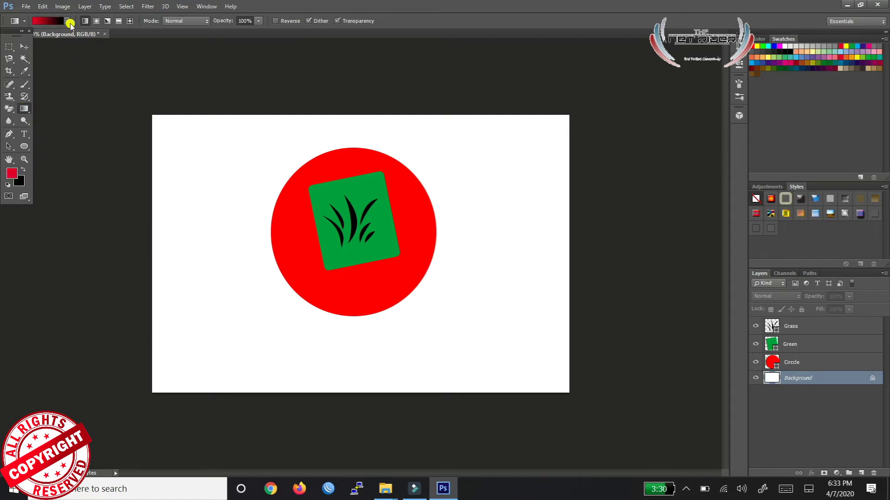
Step: Fill the Background with a green-to-white preset gradient dragged diagonally across the canvas
{"action": "left_click", "coordinate": [66, 19]}
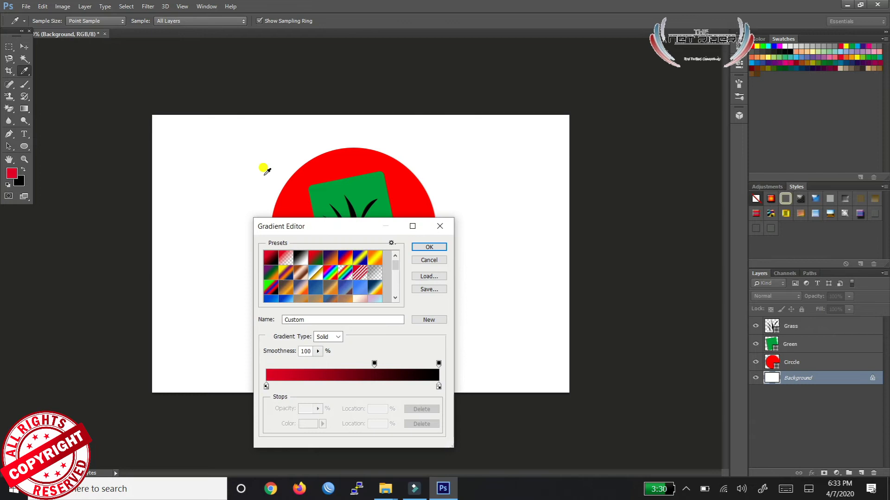
{"action": "scroll", "coordinate": [336, 281], "scroll_direction": "down", "scroll_amount": 5}
{"action": "scroll", "coordinate": [329, 283], "scroll_direction": "down", "scroll_amount": 5}
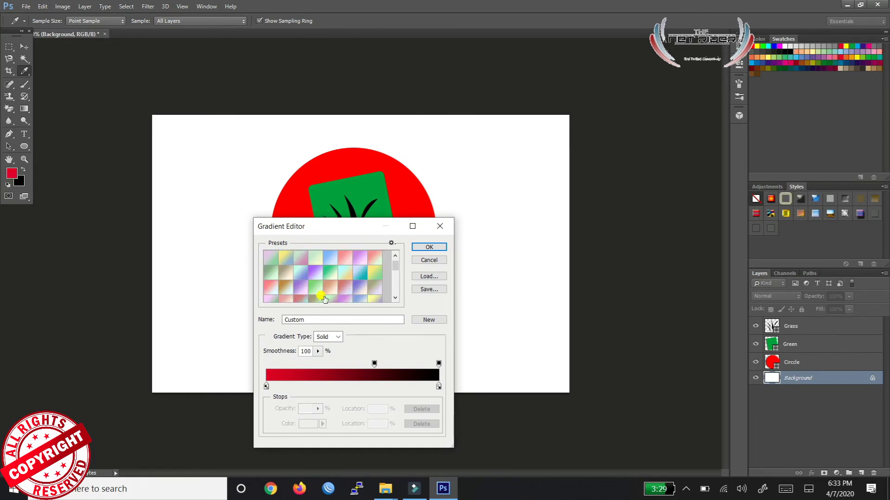
{"action": "left_click", "coordinate": [318, 286]}
{"action": "left_click", "coordinate": [429, 247]}
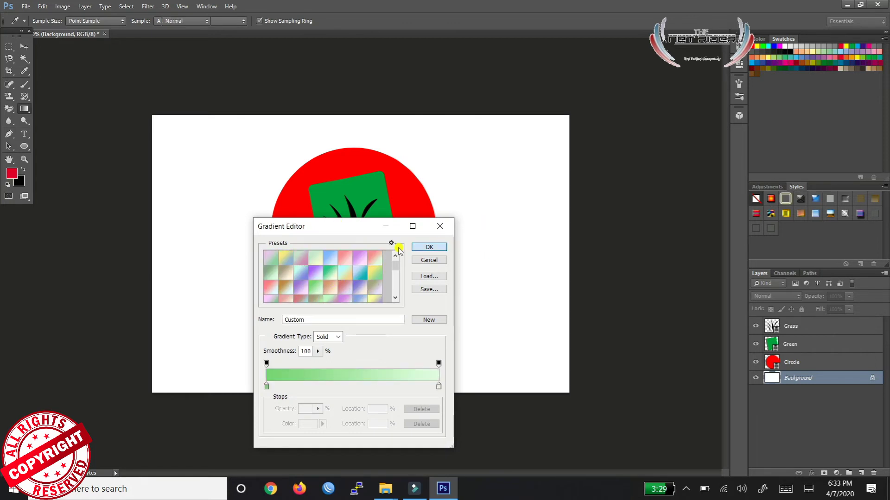
{"action": "left_click_drag", "start_coordinate": [192, 140], "coordinate": [525, 354]}
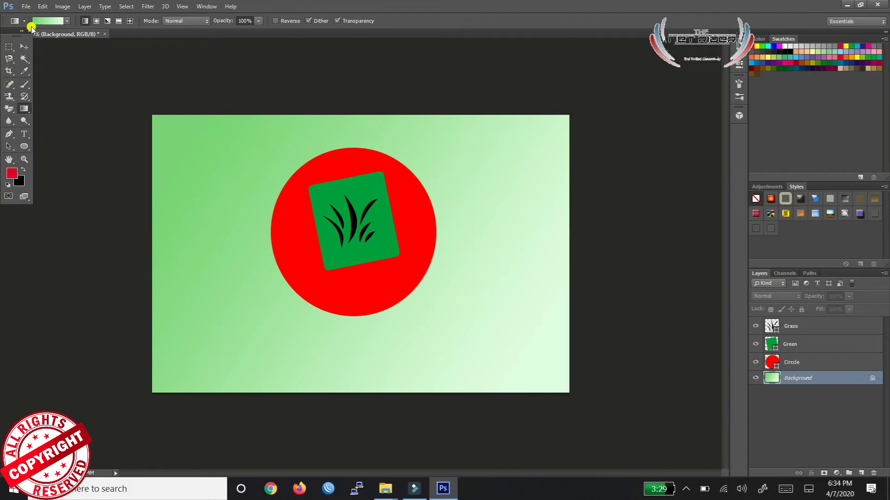
{"action": "left_click", "coordinate": [24, 46]}
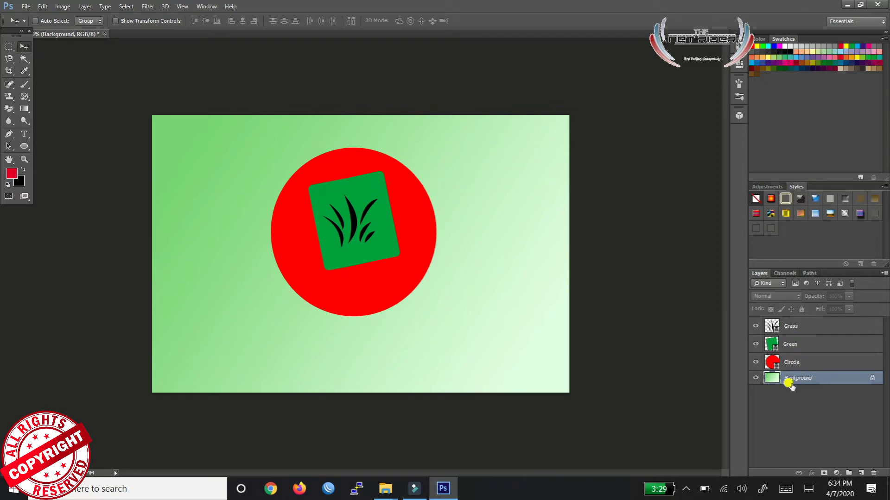
Step: Toggle layer visibility, leaving only the red circle hidden, and bring up the Open dialog
{"action": "left_click", "coordinate": [755, 378]}
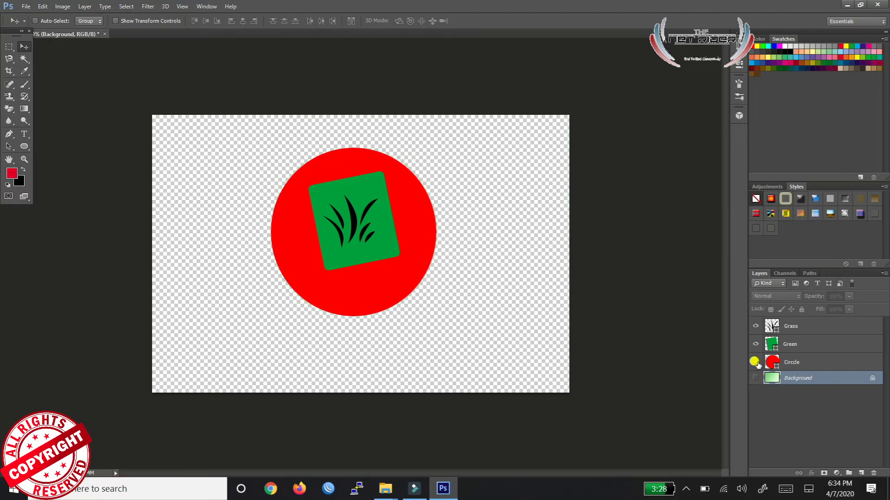
{"action": "left_click", "coordinate": [755, 363]}
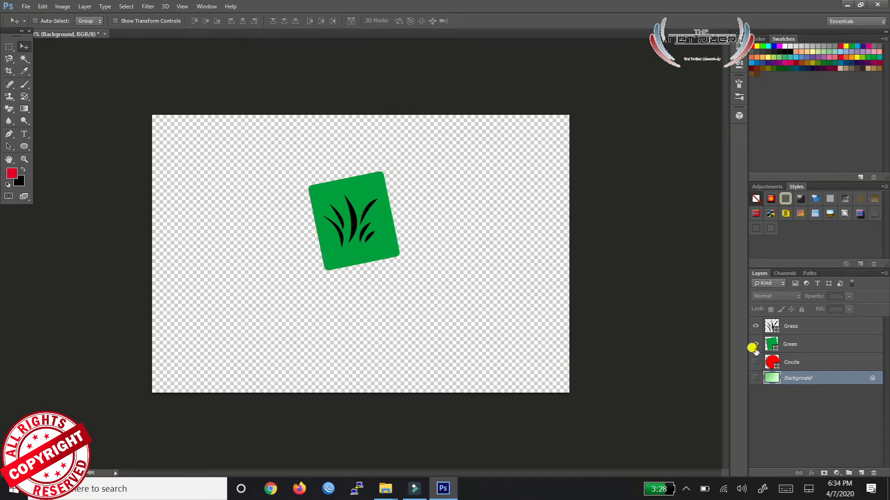
{"action": "left_click", "coordinate": [755, 344]}
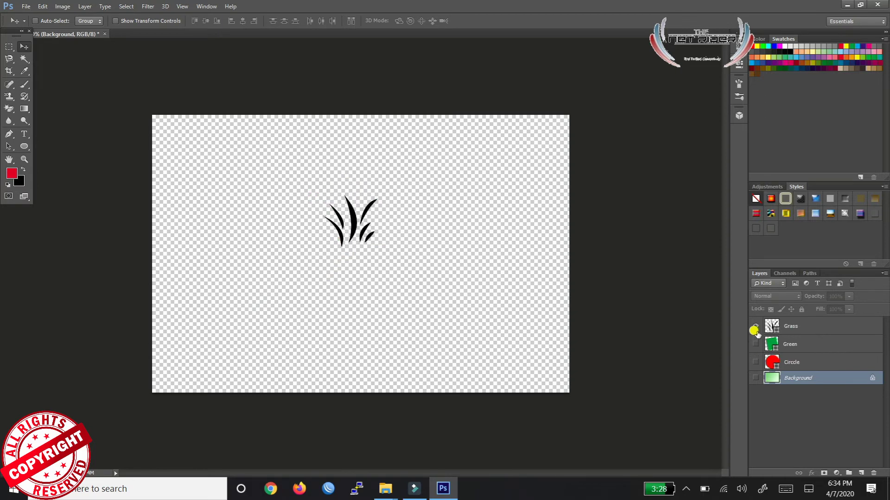
{"action": "left_click", "coordinate": [755, 378]}
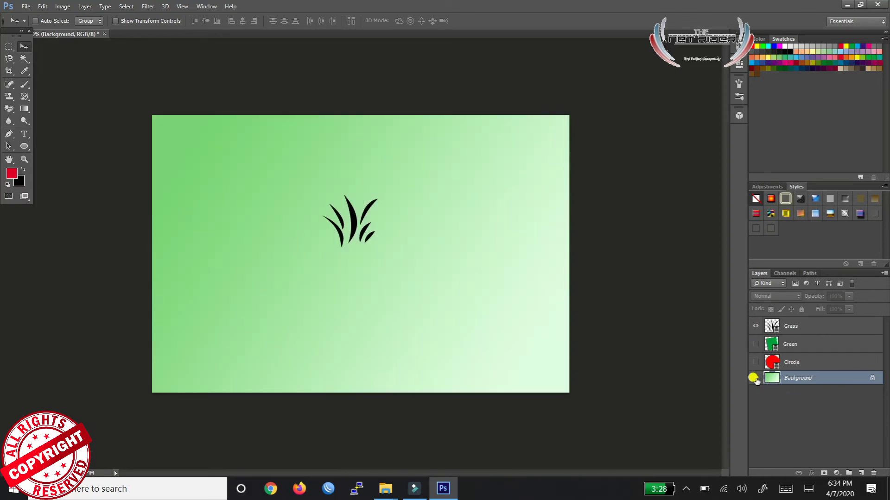
{"action": "left_click", "coordinate": [755, 344]}
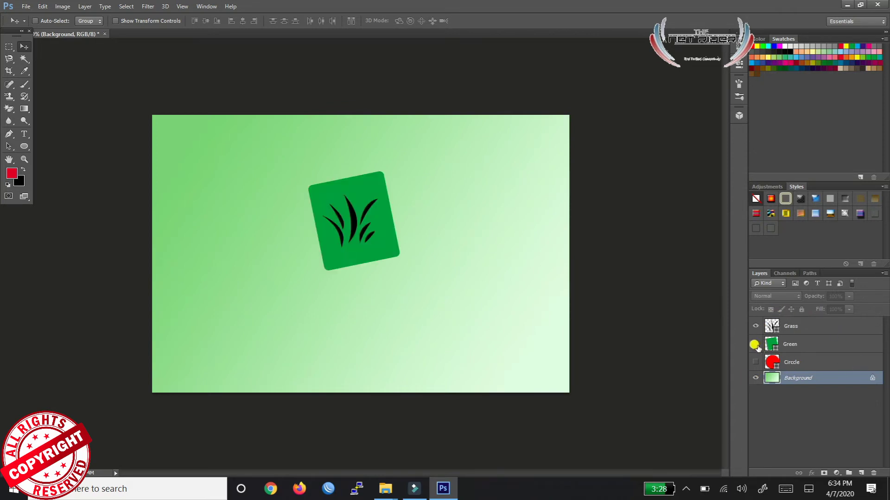
{"action": "left_click", "coordinate": [755, 326]}
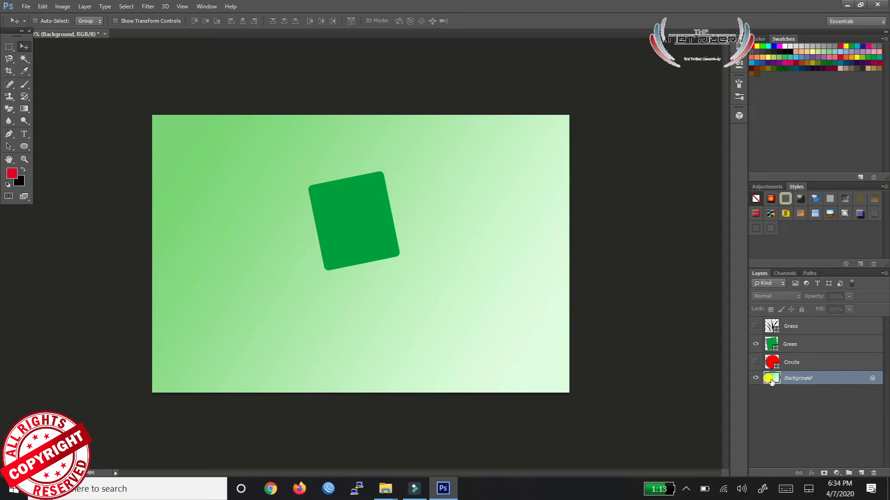
{"action": "left_click", "coordinate": [754, 326]}
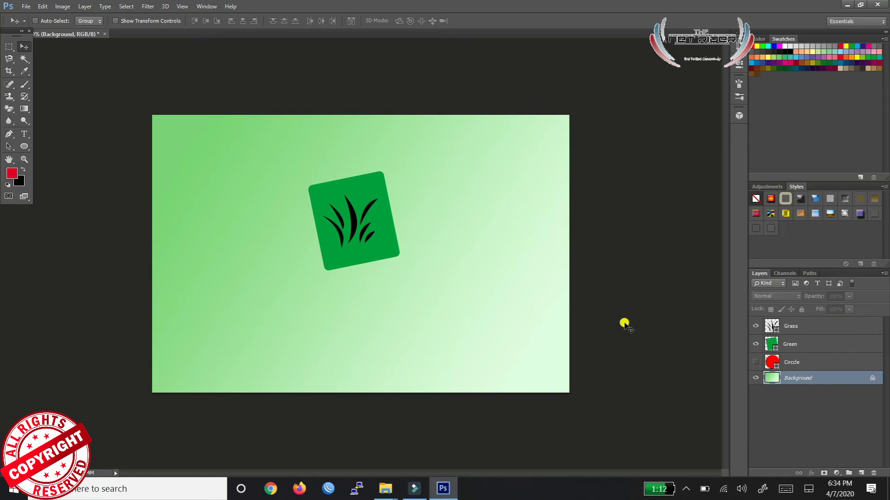
{"action": "double_click", "coordinate": [624, 323]}
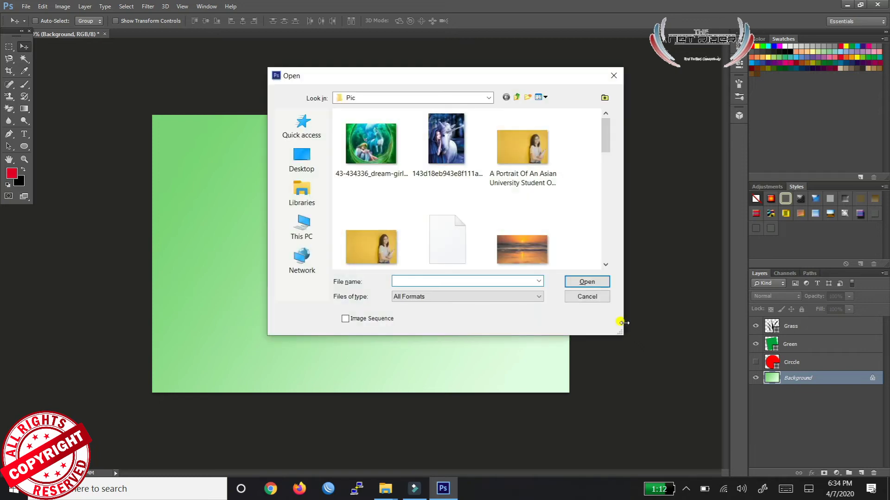
Step: Open the yellow-background portrait 'A Portrait Of An Asian University Student On Campus.jpg'
{"action": "scroll", "coordinate": [548, 162], "scroll_direction": "down", "scroll_amount": 3}
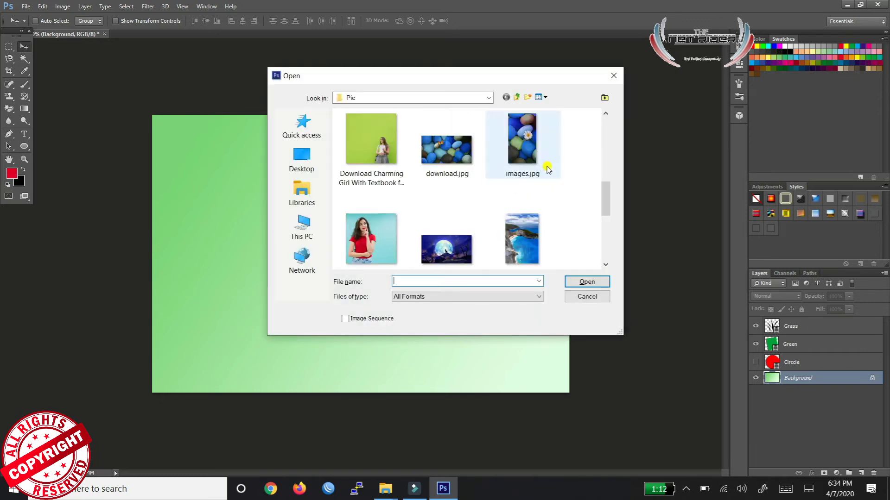
{"action": "scroll", "coordinate": [539, 234], "scroll_direction": "up", "scroll_amount": 1}
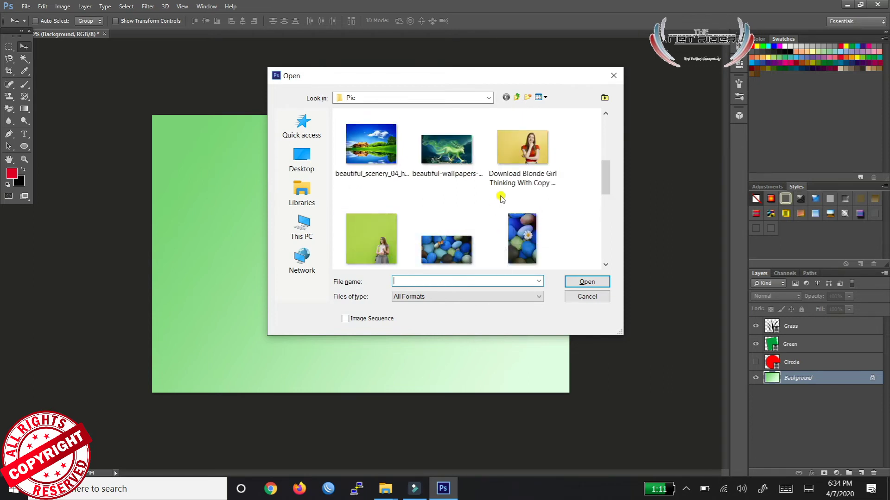
{"action": "scroll", "coordinate": [501, 198], "scroll_direction": "up", "scroll_amount": 1}
{"action": "scroll", "coordinate": [392, 176], "scroll_direction": "up", "scroll_amount": 1}
{"action": "left_click", "coordinate": [391, 240]}
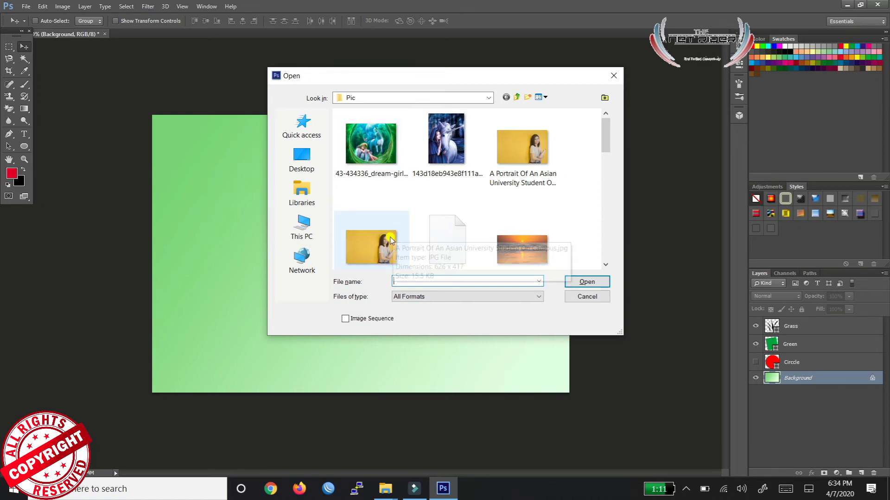
{"action": "double_click", "coordinate": [391, 240]}
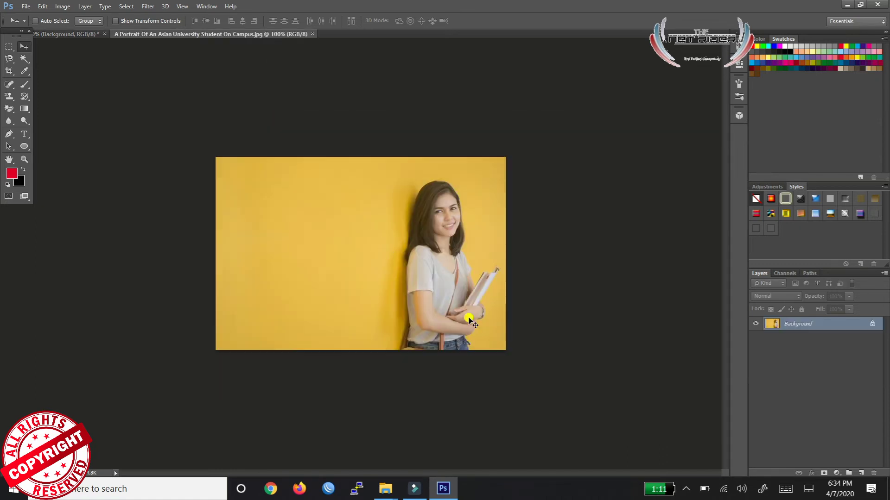
Step: Dismiss the locked-layer errors and open the New Layer dialog for the portrait's Background
{"action": "left_click_drag", "start_coordinate": [442, 289], "coordinate": [383, 254]}
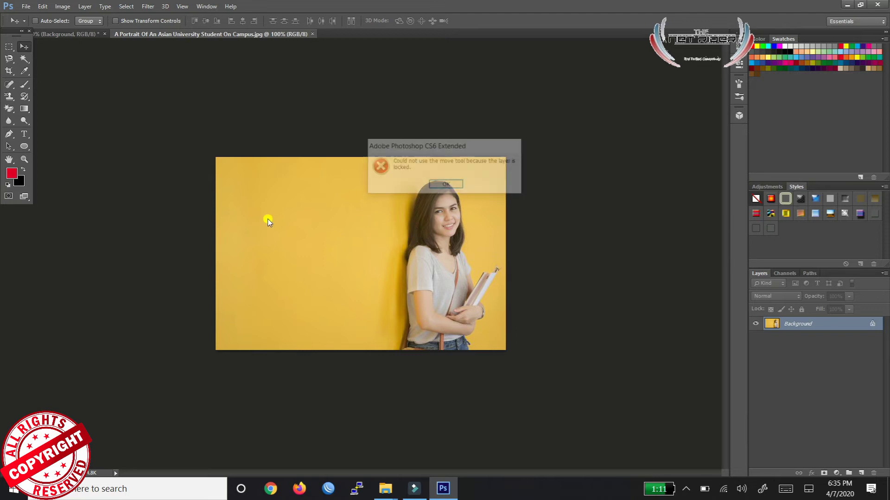
{"action": "left_click", "coordinate": [446, 186]}
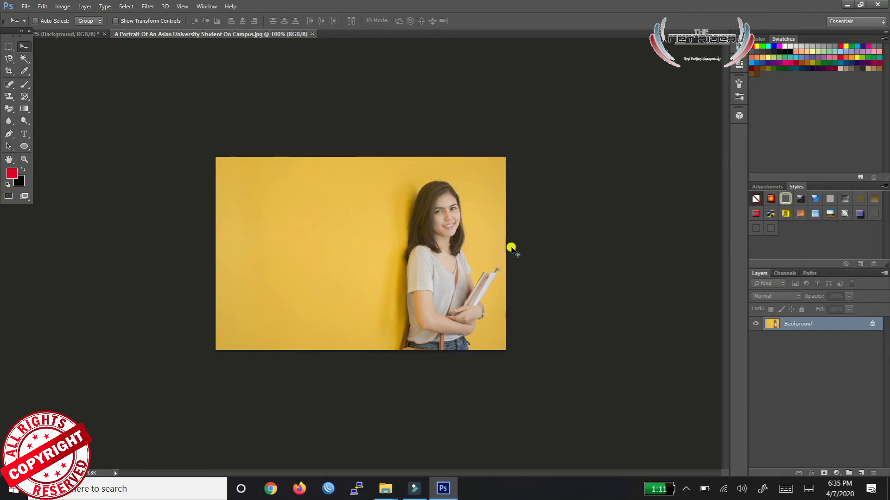
{"action": "left_click_drag", "start_coordinate": [443, 243], "coordinate": [419, 269]}
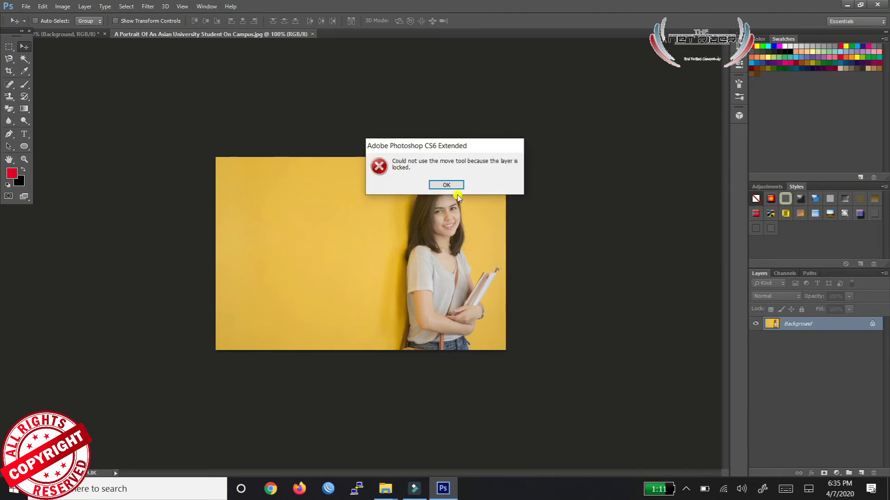
{"action": "left_click", "coordinate": [448, 187]}
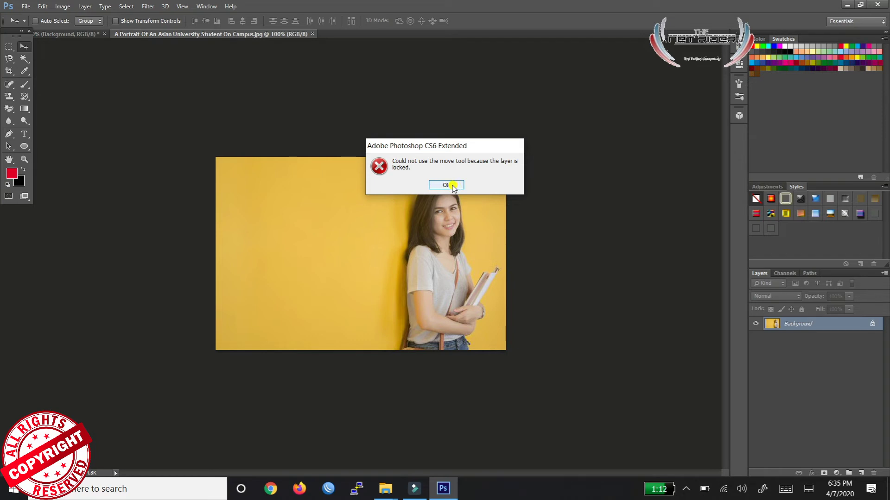
{"action": "left_click", "coordinate": [446, 185]}
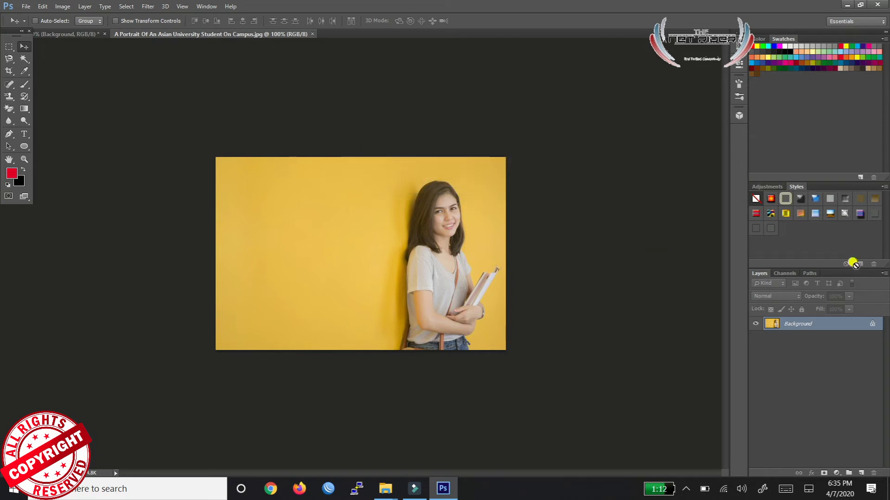
{"action": "double_click", "coordinate": [870, 324]}
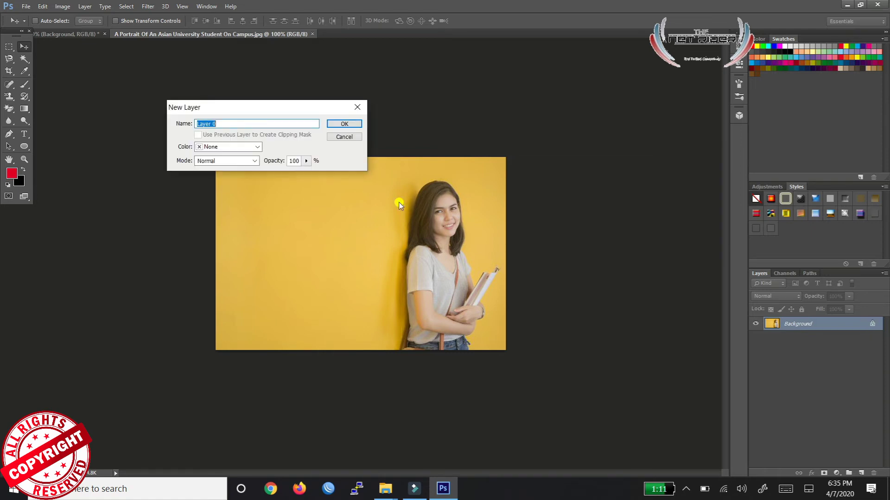
Step: Unlock the portrait as Layer 0 and drop it onto the green poster canvas
{"action": "left_click", "coordinate": [341, 124]}
{"action": "left_click_drag", "start_coordinate": [337, 268], "coordinate": [81, 35]}
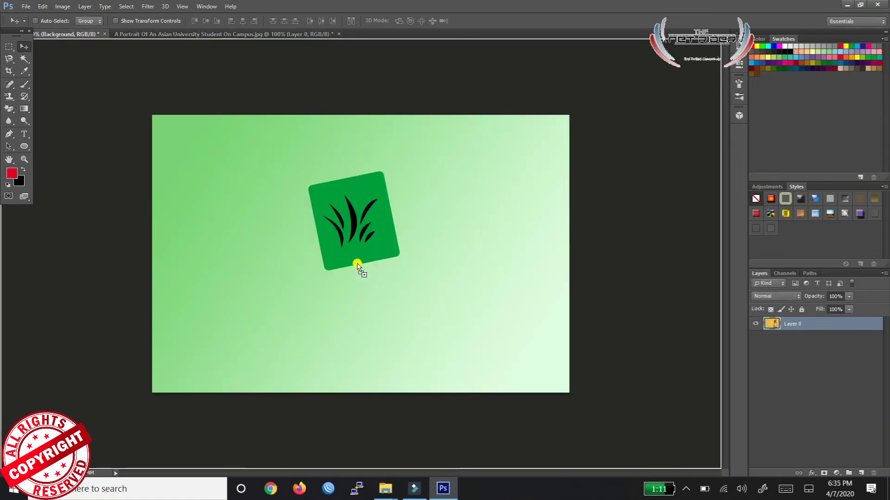
{"action": "left_click_drag", "start_coordinate": [81, 35], "coordinate": [362, 267]}
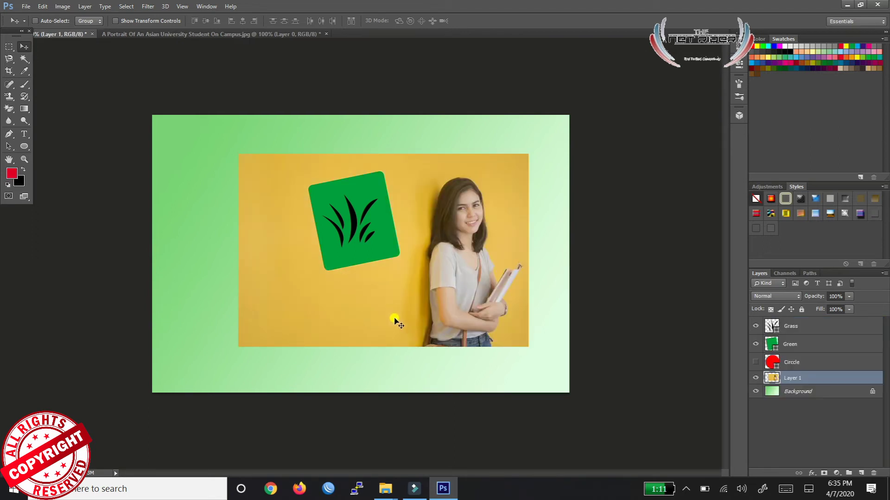
{"action": "left_click_drag", "start_coordinate": [384, 320], "coordinate": [367, 307]}
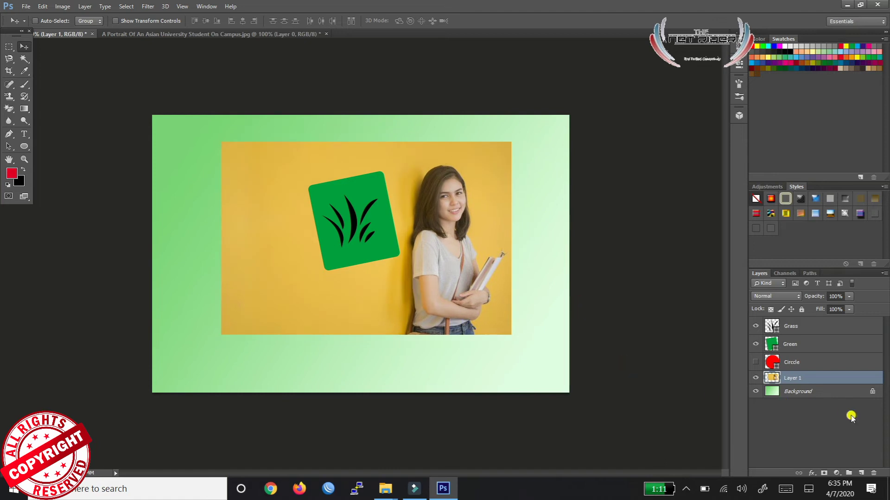
Step: Rearrange the portrait layer in the stack and prompt to unlock the gradient Background
{"action": "left_click_drag", "start_coordinate": [801, 386], "coordinate": [798, 327]}
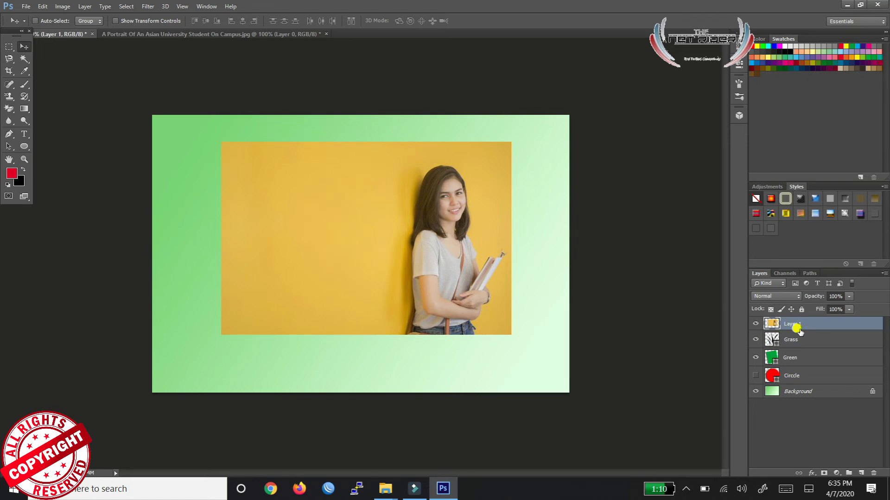
{"action": "left_click_drag", "start_coordinate": [798, 328], "coordinate": [815, 366]}
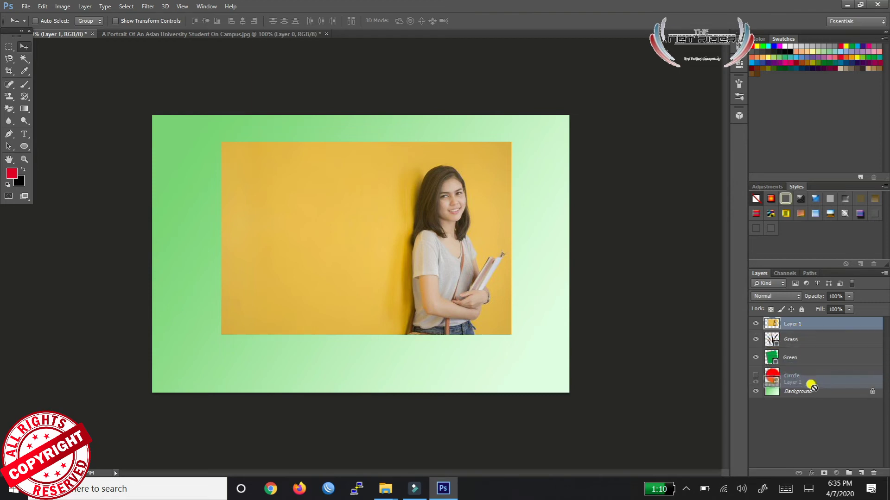
{"action": "left_click_drag", "start_coordinate": [816, 366], "coordinate": [818, 394]}
{"action": "double_click", "coordinate": [861, 395]}
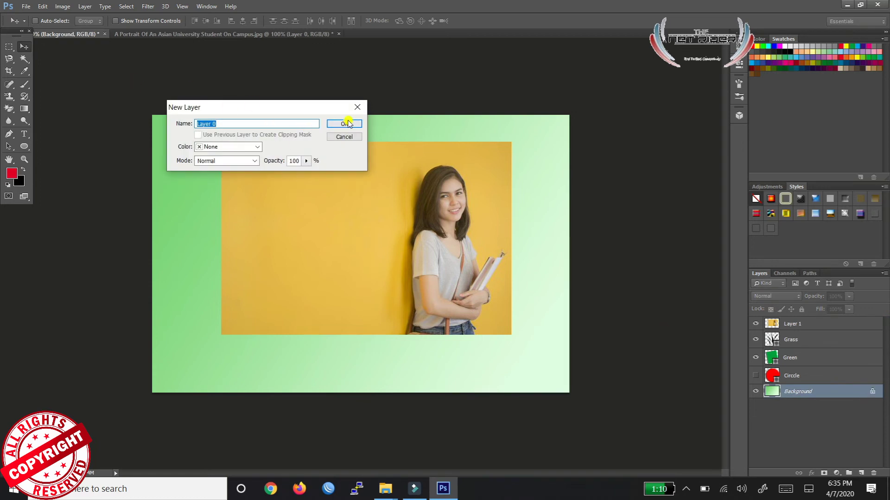
Step: Unlock the gradient as Layer 0 above Layer 1, add a second portrait copy, and hide Layer 0
{"action": "left_click", "coordinate": [345, 123]}
{"action": "left_click_drag", "start_coordinate": [781, 325], "coordinate": [791, 404]}
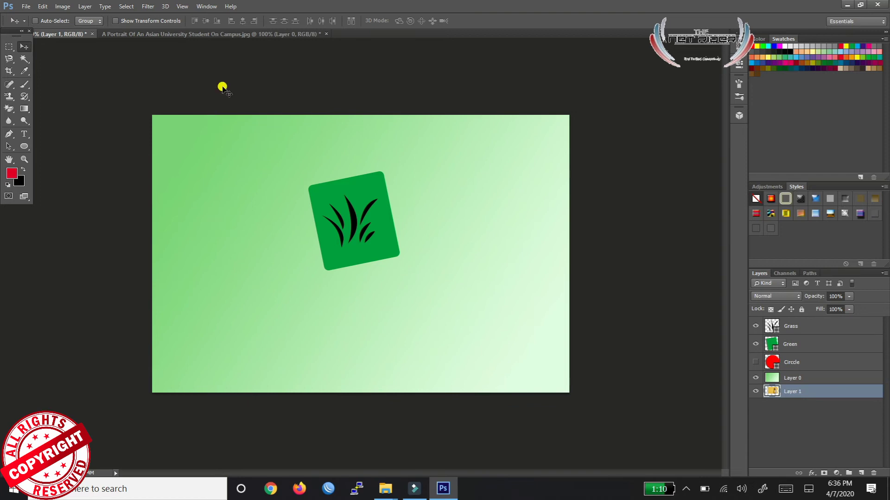
{"action": "left_click", "coordinate": [234, 34]}
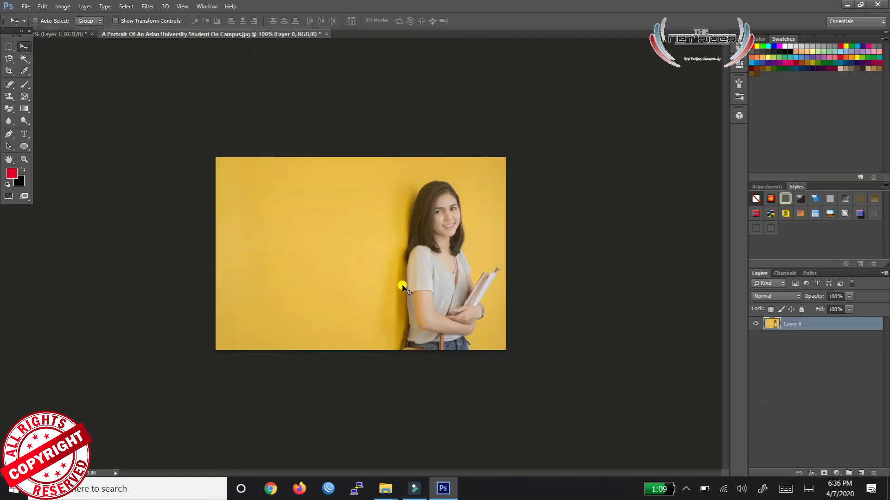
{"action": "left_click_drag", "start_coordinate": [403, 287], "coordinate": [57, 37]}
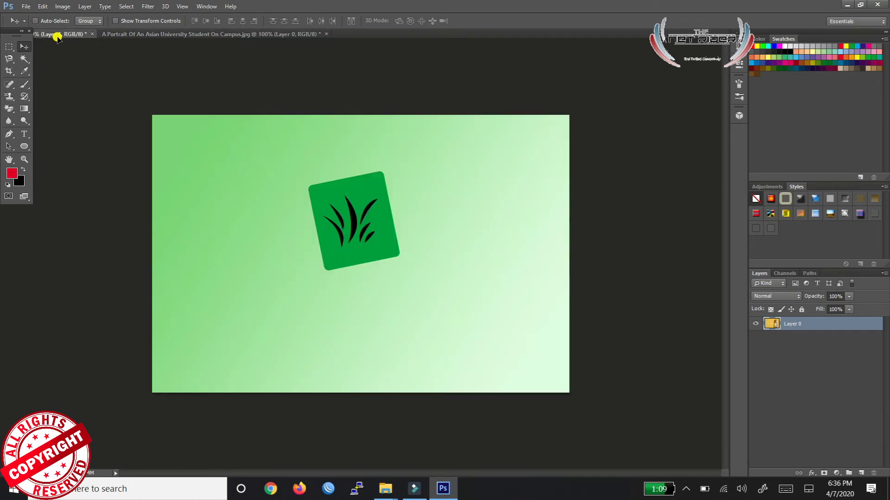
{"action": "left_click_drag", "start_coordinate": [57, 37], "coordinate": [416, 309]}
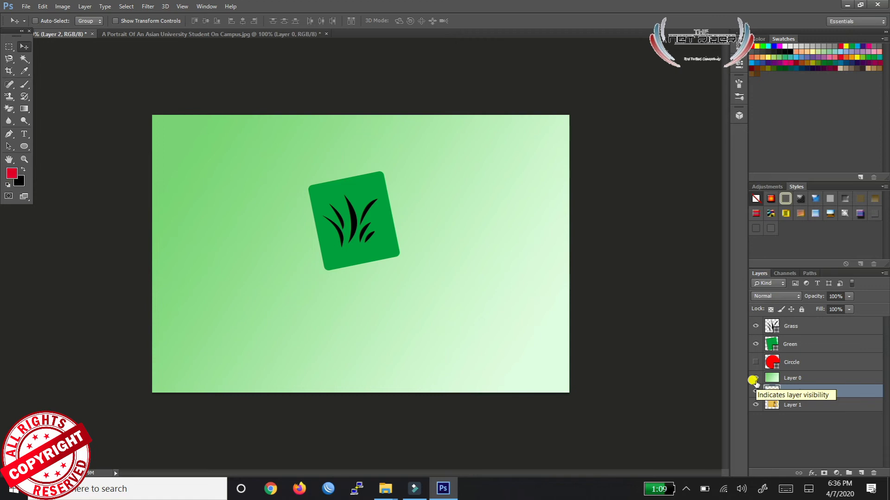
{"action": "left_click", "coordinate": [754, 378]}
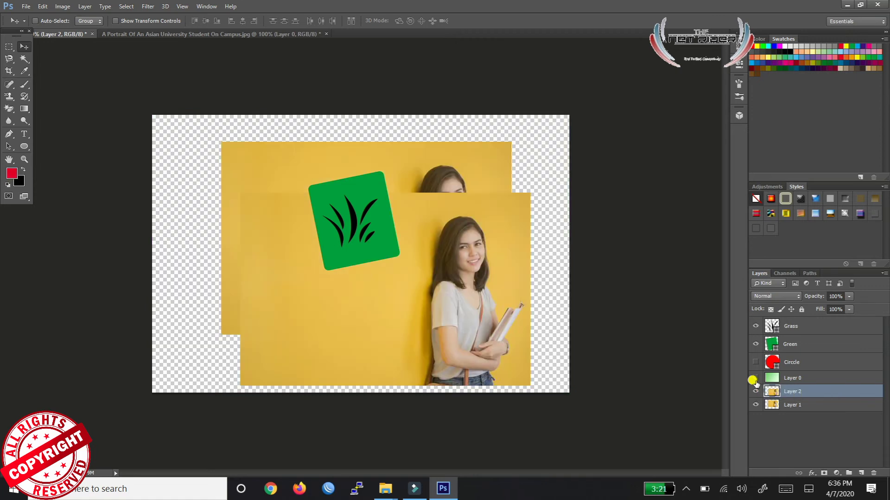
Step: Show Layer 0 again at the bottom of the stack, then select and hide Layer 1
{"action": "left_click", "coordinate": [754, 378]}
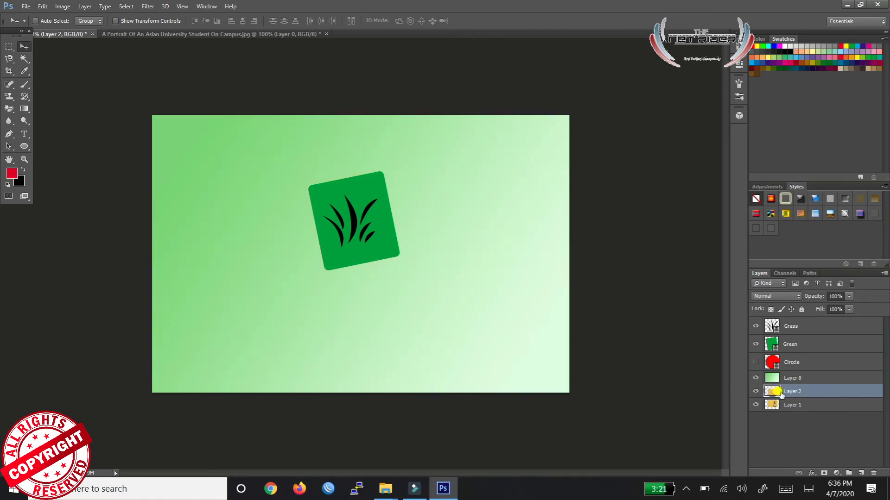
{"action": "left_click_drag", "start_coordinate": [783, 380], "coordinate": [764, 407]}
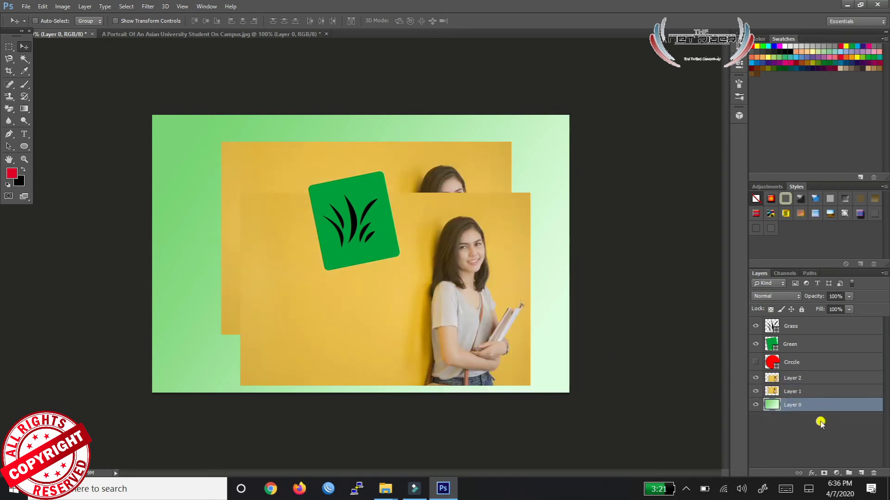
{"action": "left_click", "coordinate": [802, 393]}
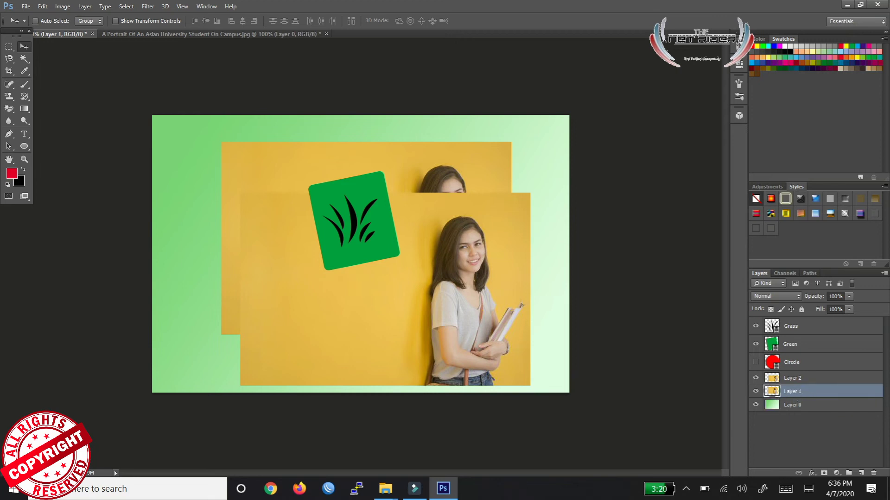
{"action": "left_click", "coordinate": [755, 393]}
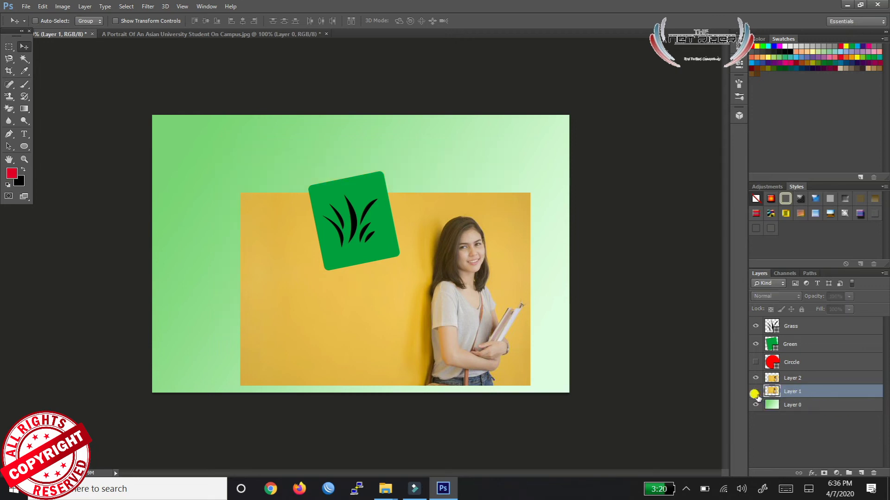
Step: Scale the Layer 2 portrait to about 143.6% so it fills the whole canvas
{"action": "left_click", "coordinate": [796, 381]}
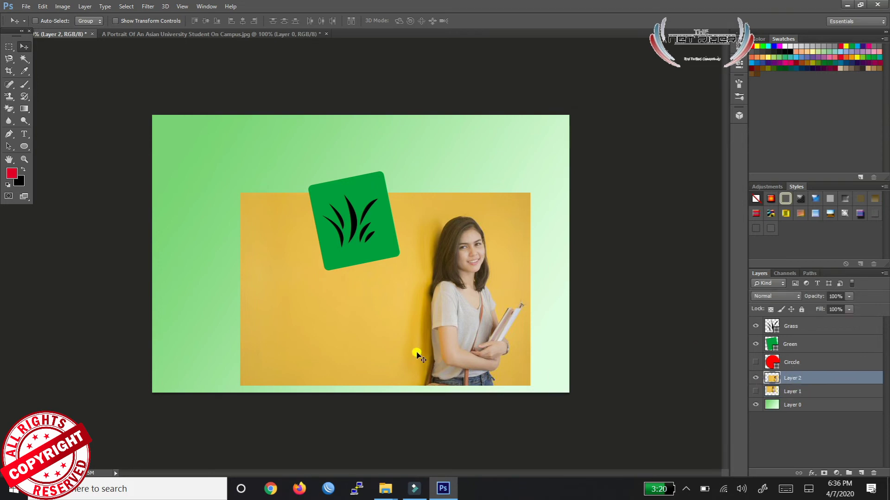
{"action": "left_click_drag", "start_coordinate": [414, 352], "coordinate": [336, 284]}
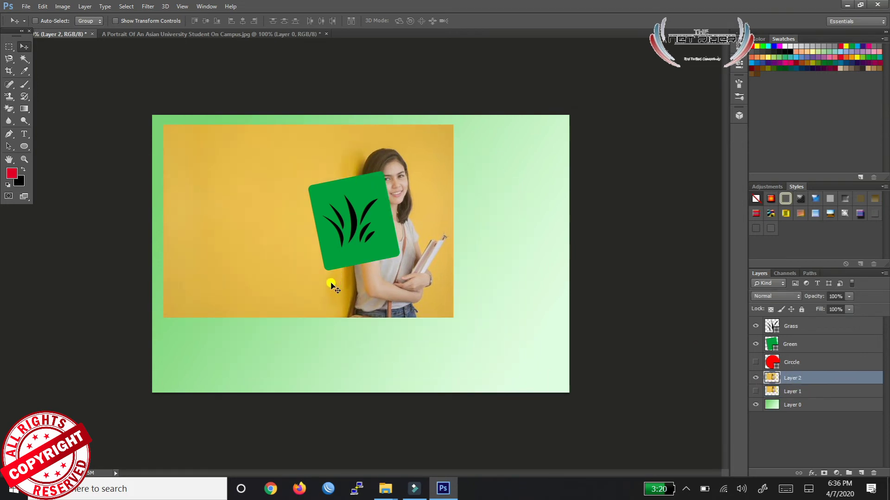
{"action": "key", "text": "ctrl+t"}
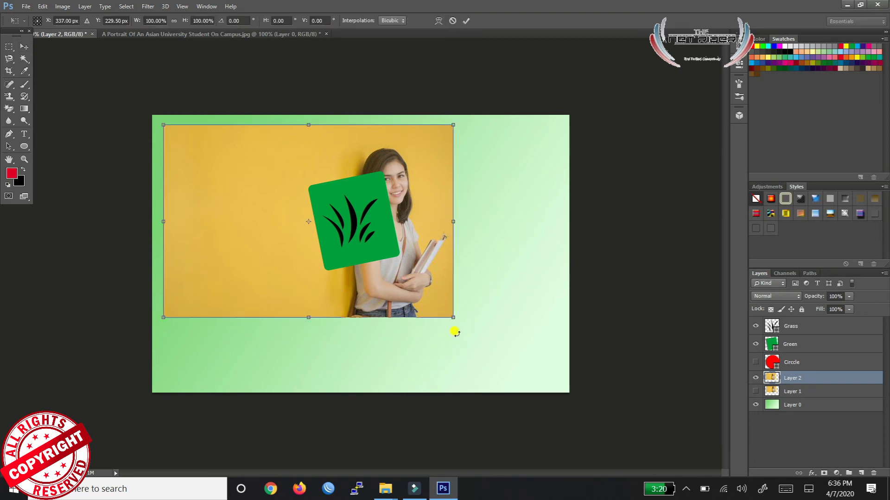
{"action": "left_click_drag", "start_coordinate": [453, 315], "coordinate": [570, 416]}
{"action": "left_click_drag", "start_coordinate": [421, 343], "coordinate": [403, 332]}
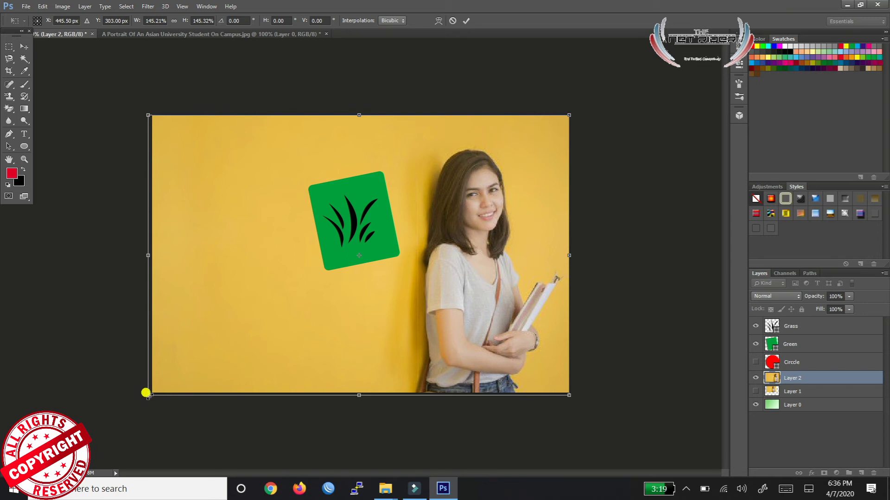
{"action": "left_click_drag", "start_coordinate": [146, 393], "coordinate": [150, 392]}
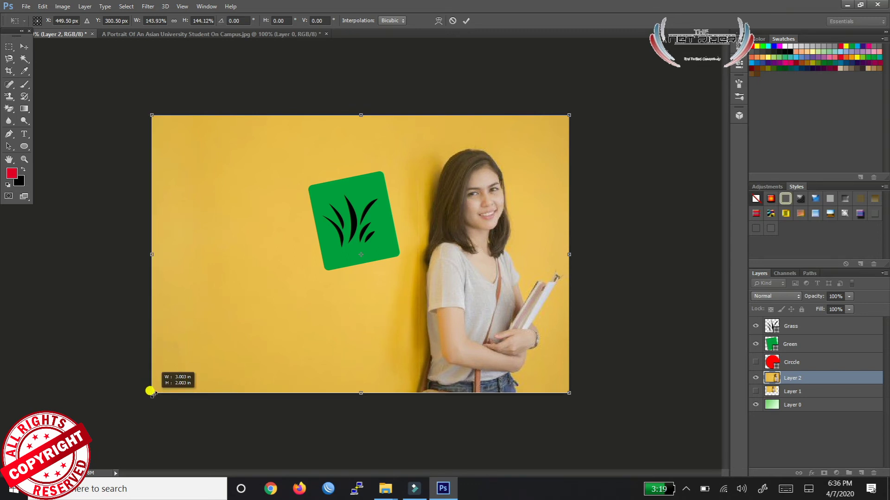
{"action": "left_click_drag", "start_coordinate": [150, 392], "coordinate": [151, 391]}
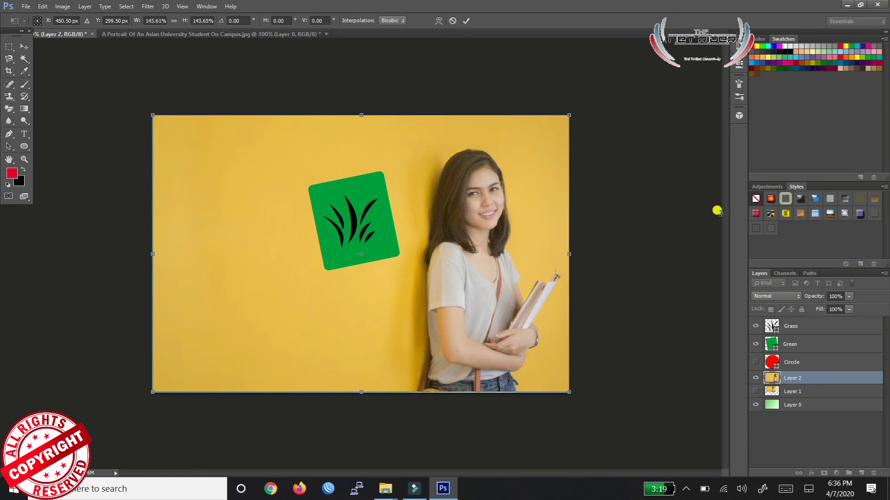
{"action": "left_click", "coordinate": [465, 20]}
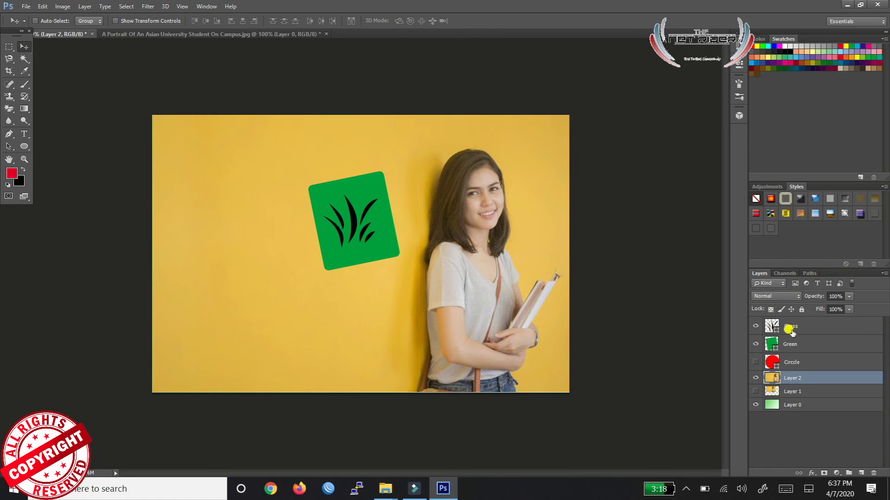
Step: Shift the red circle left, then move the green square into it and the grass onto the square
{"action": "left_click", "coordinate": [755, 363]}
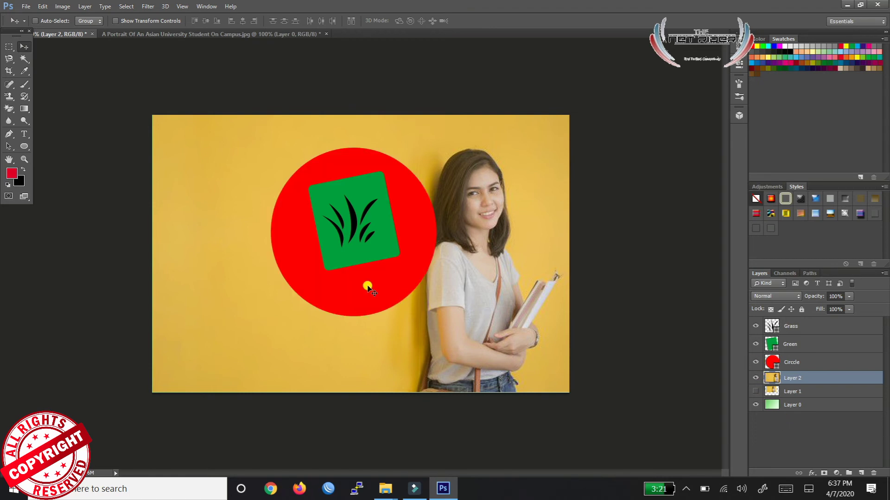
{"action": "left_click", "coordinate": [788, 363]}
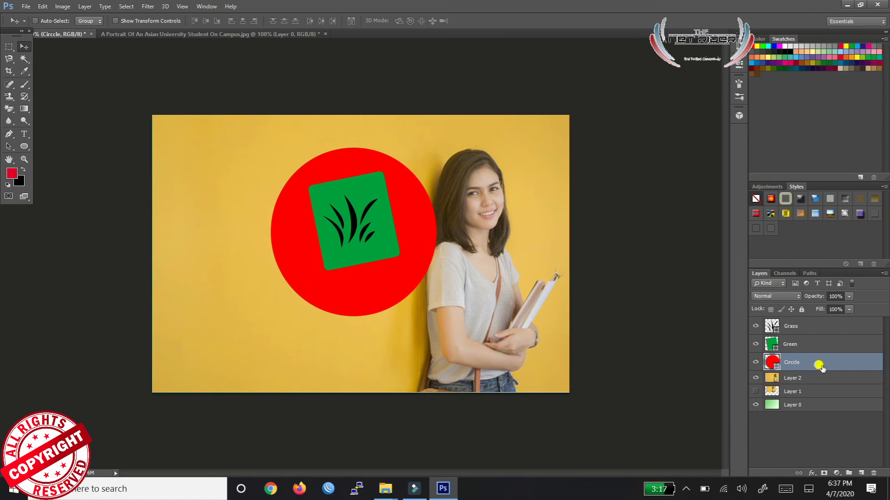
{"action": "left_click_drag", "start_coordinate": [359, 277], "coordinate": [265, 288]}
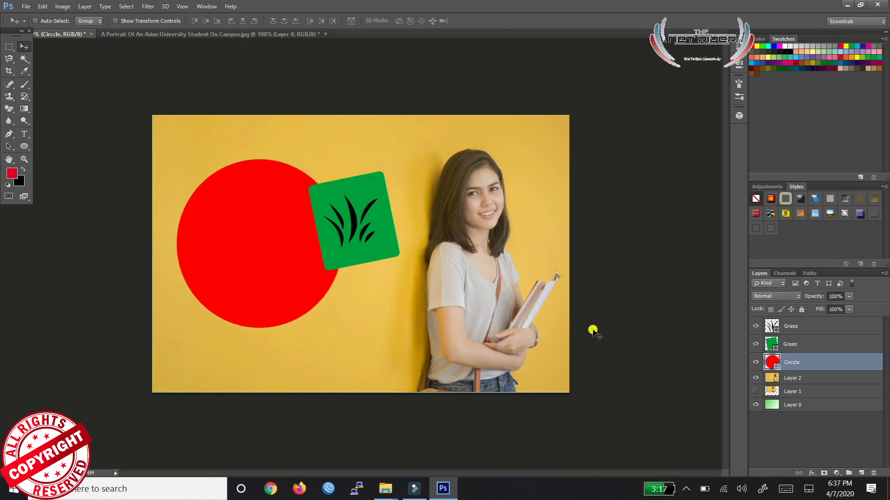
{"action": "left_click", "coordinate": [787, 344]}
{"action": "mouse_move", "coordinate": [360, 254]}
{"action": "left_mouse_down"}
{"action": "mouse_move", "coordinate": [298, 258]}
{"action": "mouse_move", "coordinate": [274, 278]}
{"action": "left_mouse_up"}
{"action": "left_click", "coordinate": [802, 330]}
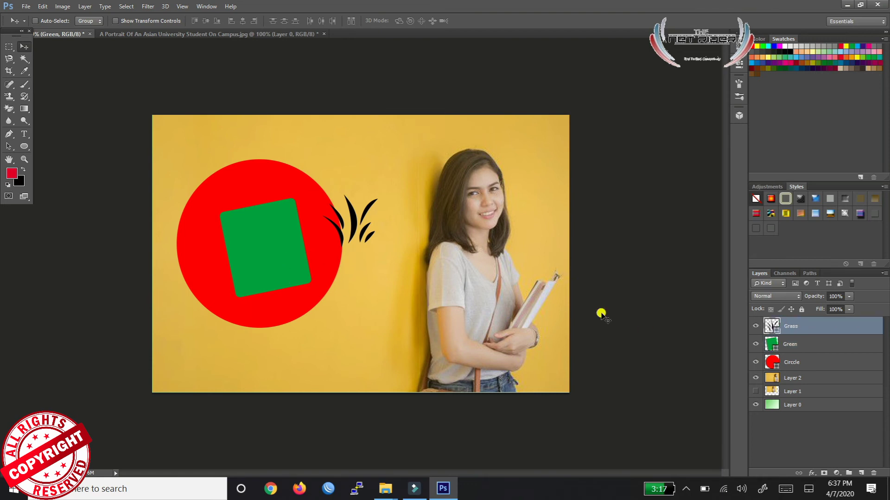
{"action": "left_click_drag", "start_coordinate": [364, 226], "coordinate": [278, 249]}
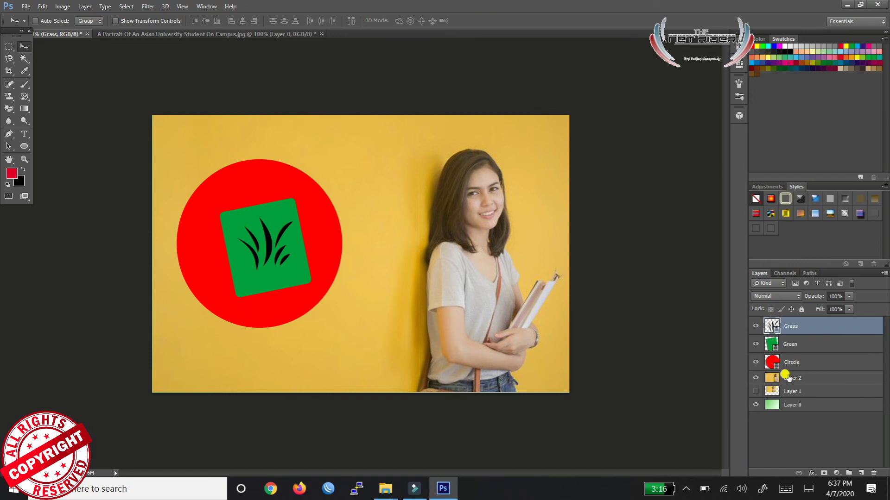
Step: Link the Grass, Green and Circle layers, then reselect the Grass layer
{"action": "left_click", "coordinate": [797, 348], "text": "shift"}
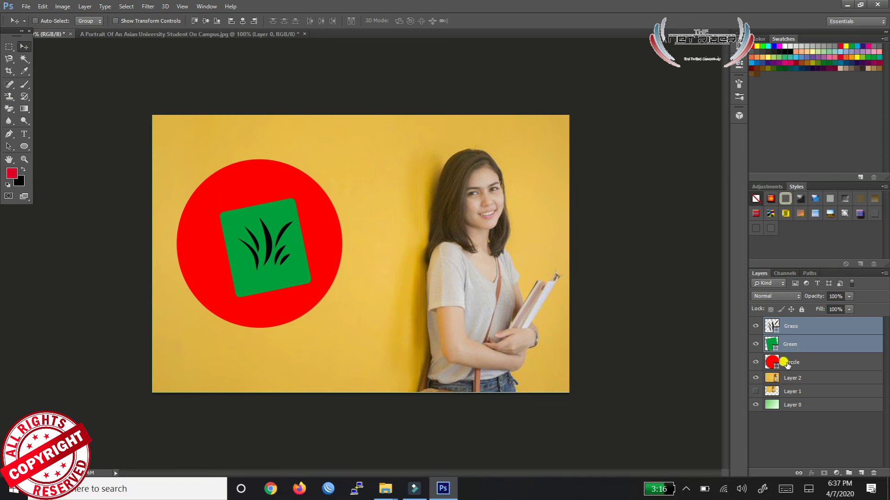
{"action": "left_click", "coordinate": [786, 364], "text": "shift"}
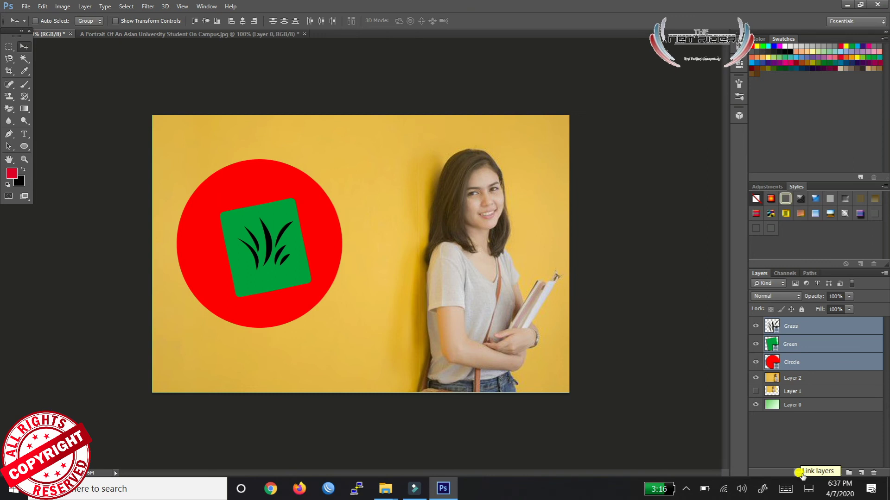
{"action": "left_click", "coordinate": [798, 473]}
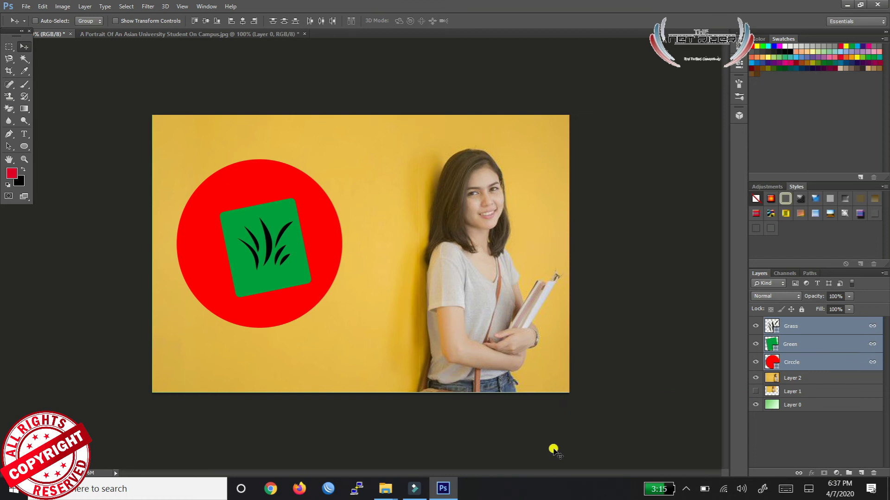
{"action": "left_click", "coordinate": [788, 392]}
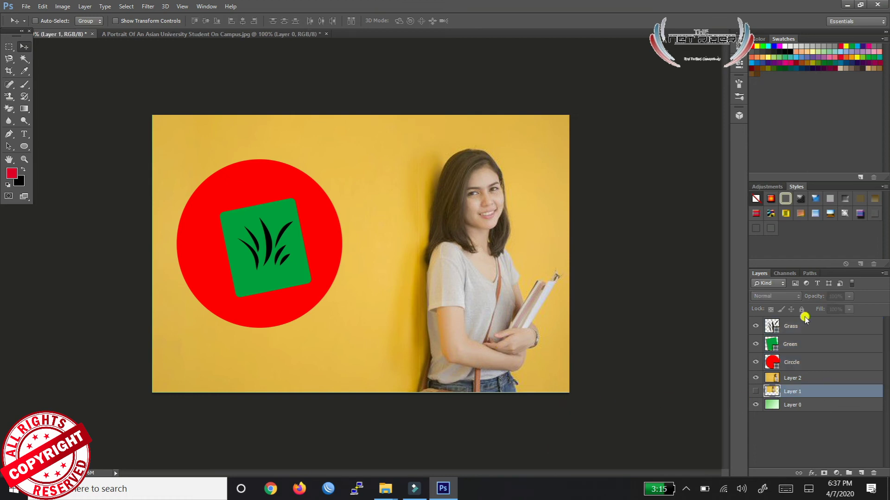
{"action": "left_click", "coordinate": [779, 331]}
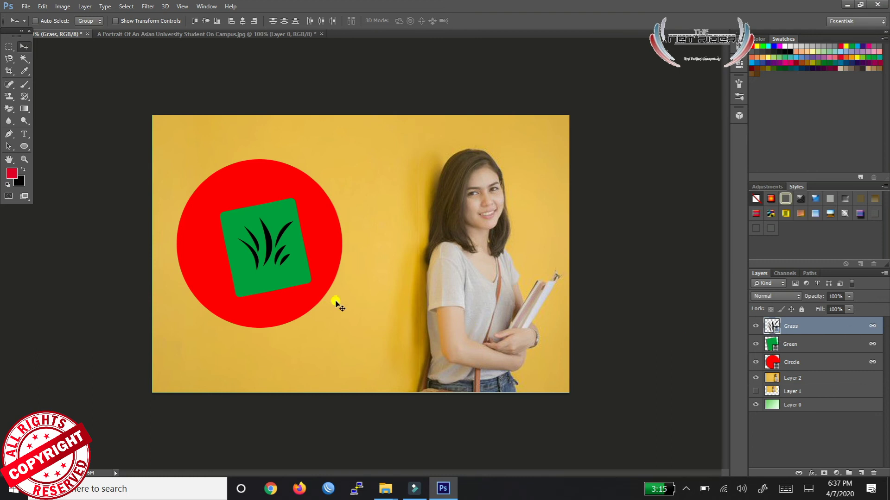
Step: Free-transform the linked logo down to about 55% and commit it in the poster's upper left
{"action": "mouse_move", "coordinate": [322, 266]}
{"action": "left_mouse_down"}
{"action": "mouse_move", "coordinate": [343, 295]}
{"action": "mouse_move", "coordinate": [348, 283]}
{"action": "left_mouse_up"}
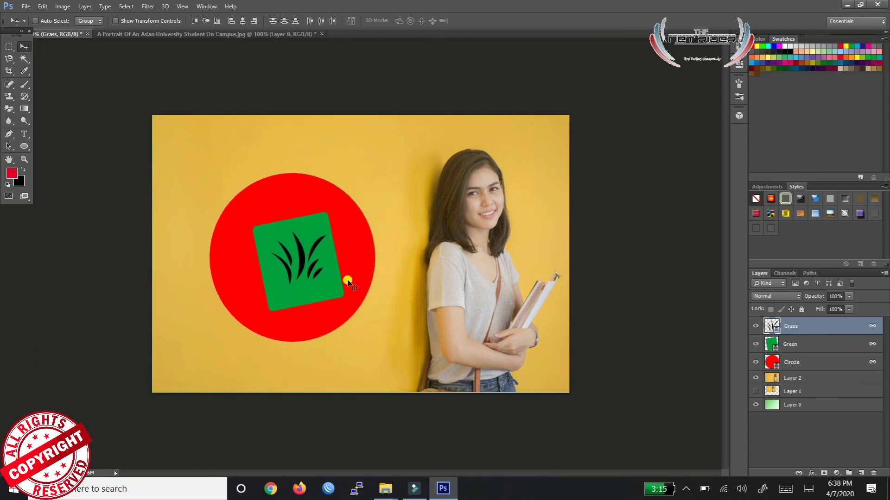
{"action": "key", "text": "ctrl+t"}
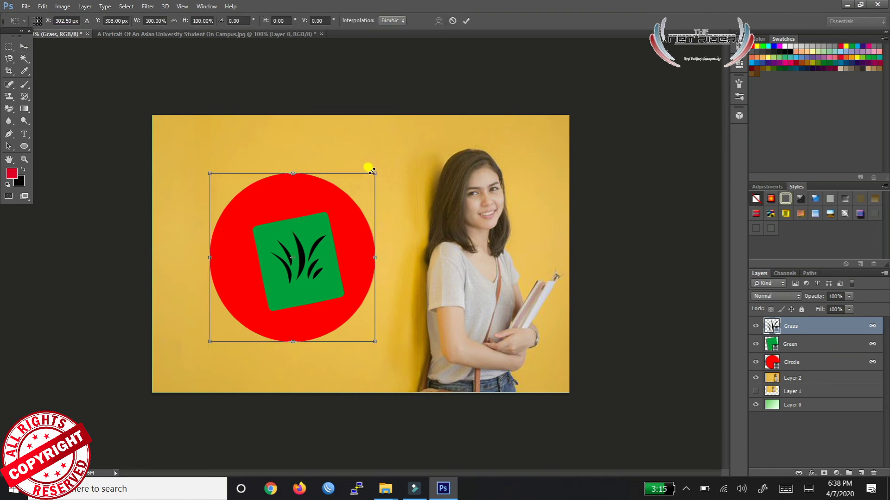
{"action": "left_click_drag", "start_coordinate": [372, 170], "coordinate": [327, 216]}
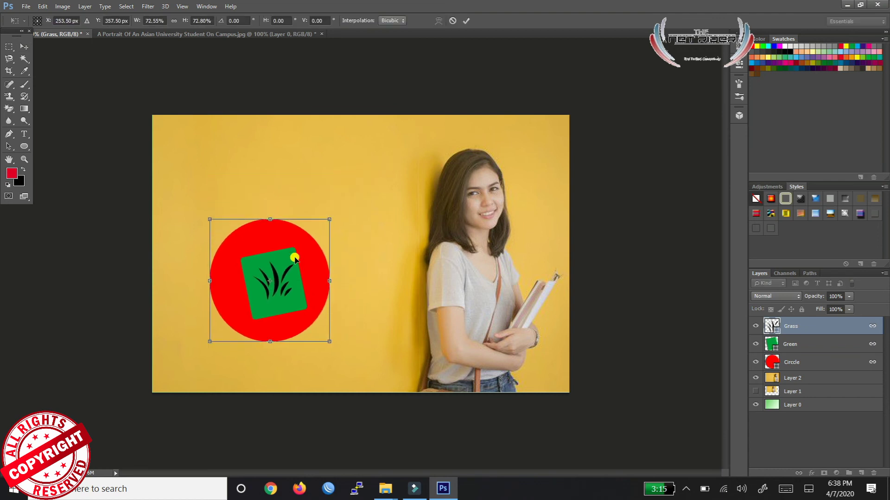
{"action": "left_click_drag", "start_coordinate": [294, 258], "coordinate": [272, 205]}
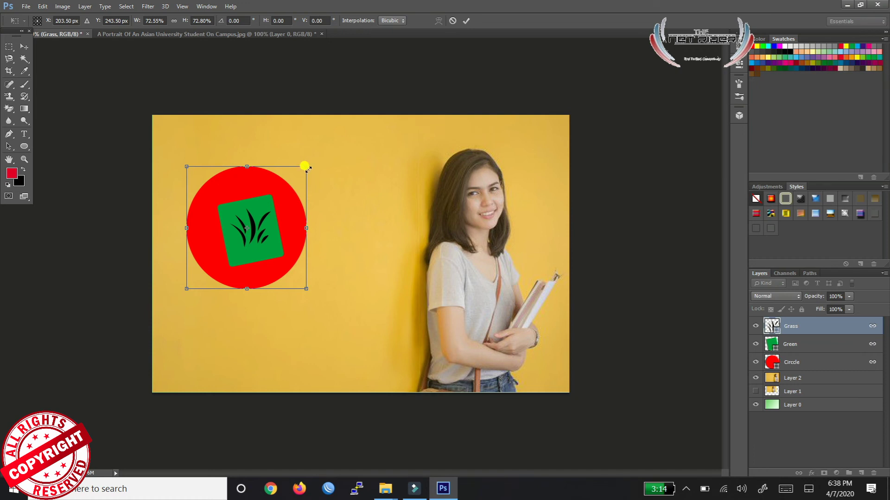
{"action": "left_click_drag", "start_coordinate": [306, 167], "coordinate": [275, 197]}
{"action": "left_click_drag", "start_coordinate": [262, 237], "coordinate": [310, 192]}
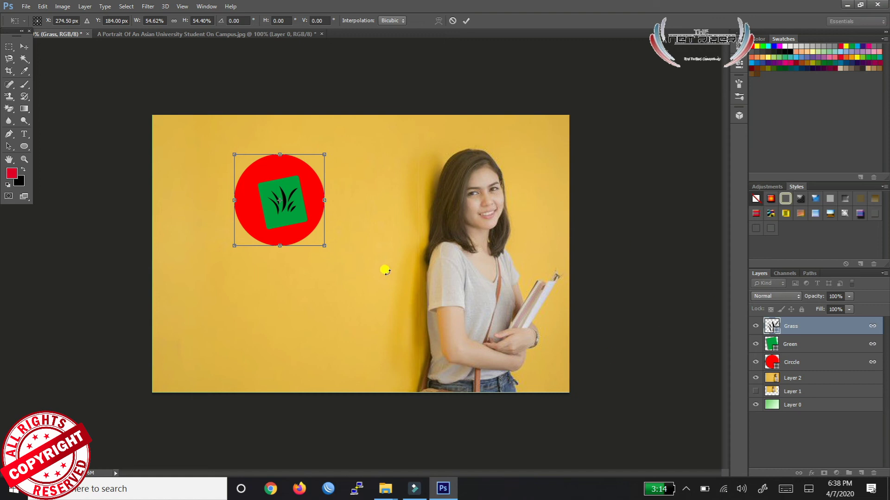
{"action": "left_click", "coordinate": [464, 21]}
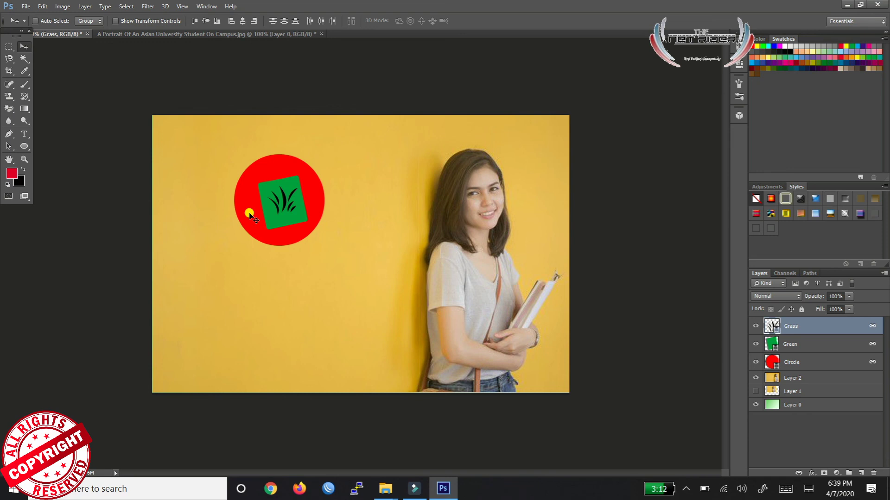
{"action": "left_click", "coordinate": [24, 134]}
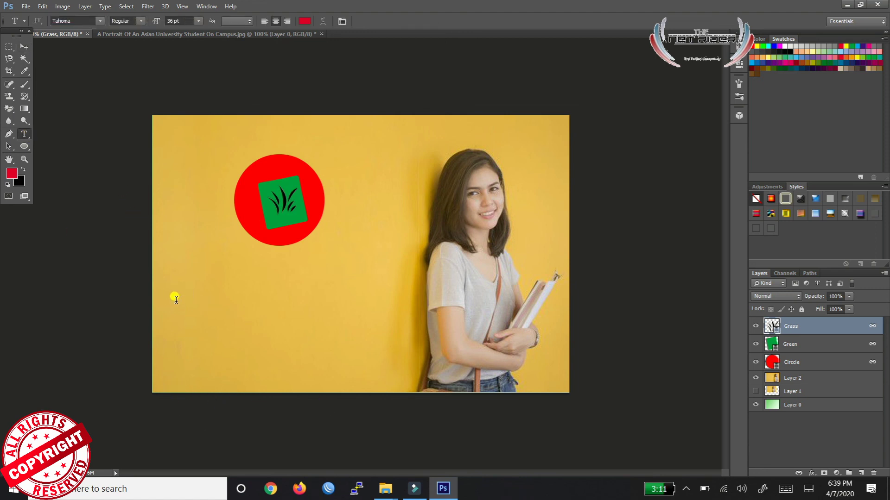
{"action": "left_click", "coordinate": [176, 300]}
{"action": "type", "text": "0"}
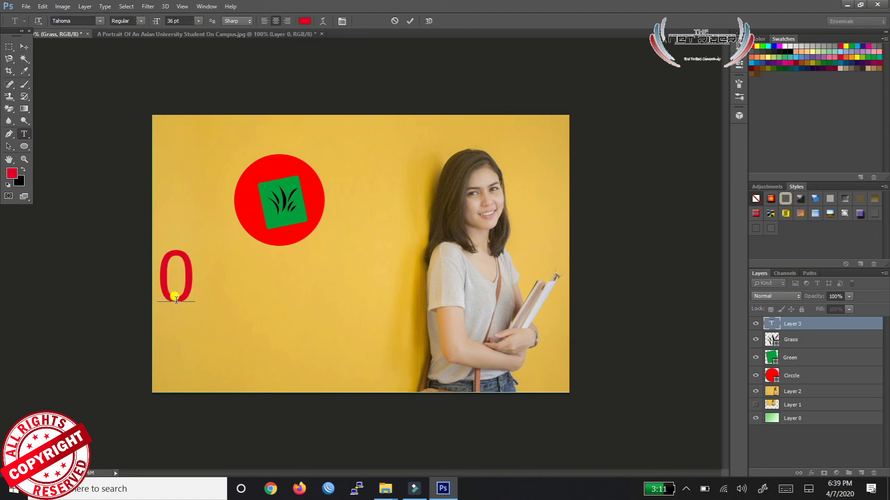
{"action": "type", "text": "334"}
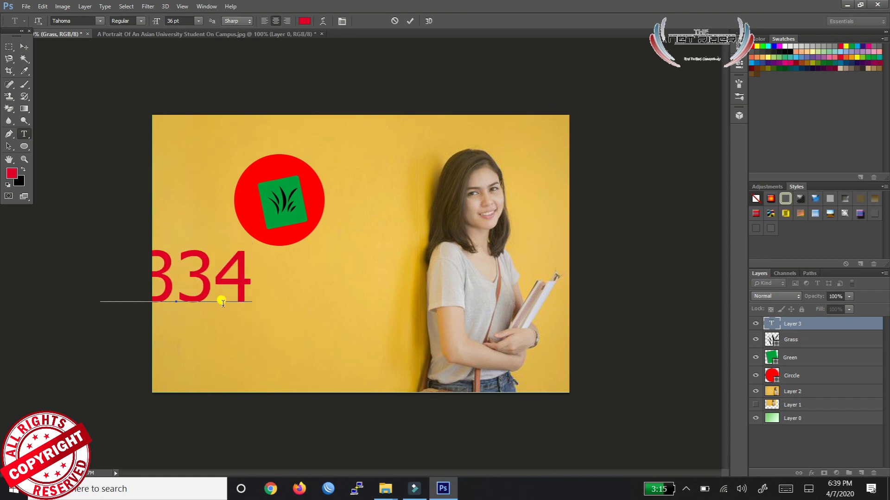
{"action": "left_click_drag", "start_coordinate": [203, 342], "coordinate": [276, 365]}
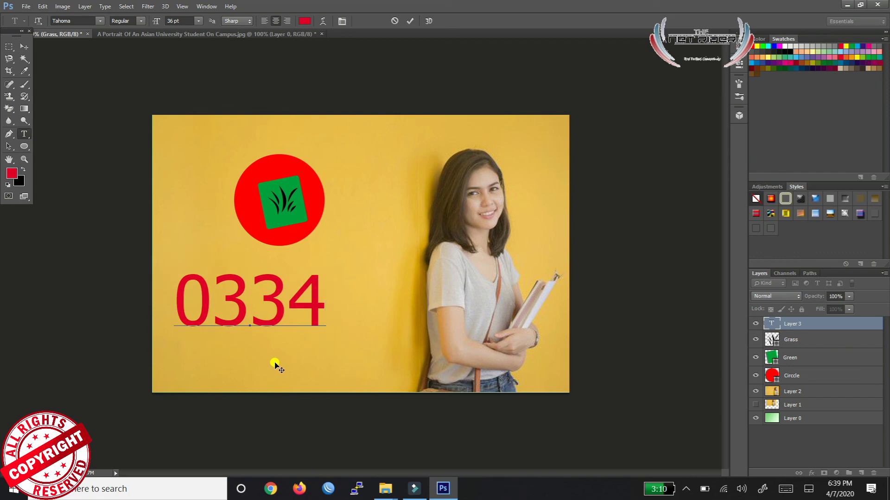
{"action": "type", "text": "000"}
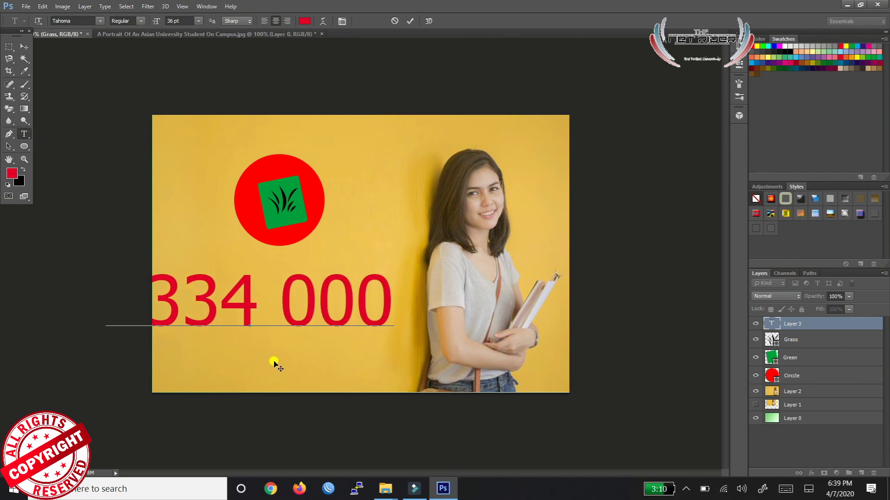
{"action": "type", "text": "0 "}
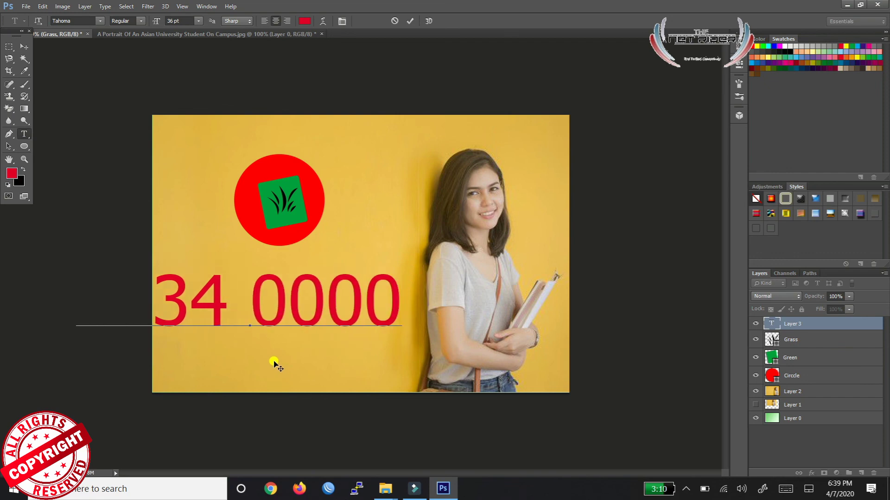
{"action": "type", "text": "867"}
Step: Adjust the phone number's character formatting, starting to change its size to 18 pt
{"action": "key", "text": "ctrl"}
{"action": "key", "text": "ctrl+t"}
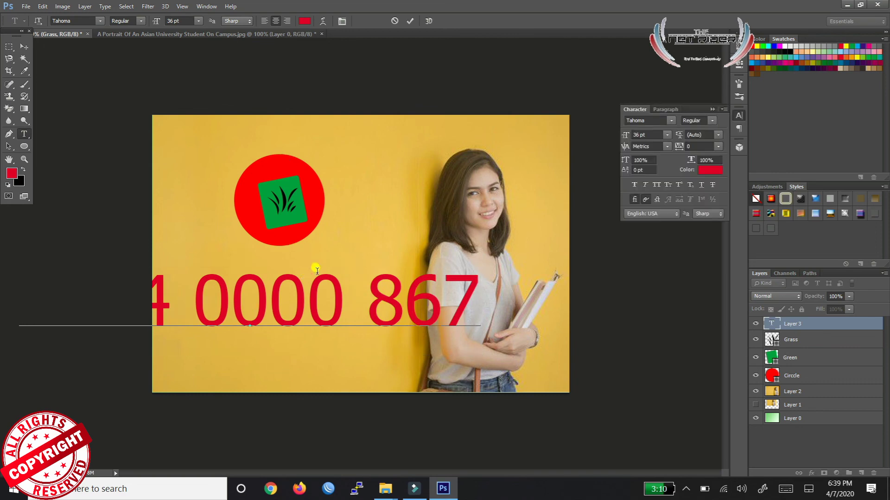
{"action": "left_click", "coordinate": [337, 309]}
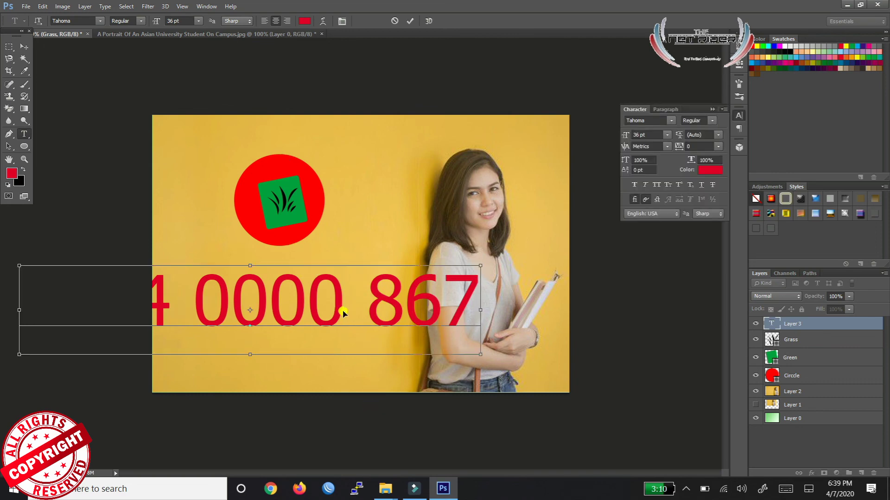
{"action": "key", "text": "ctrl"}
{"action": "left_click", "coordinate": [403, 348]}
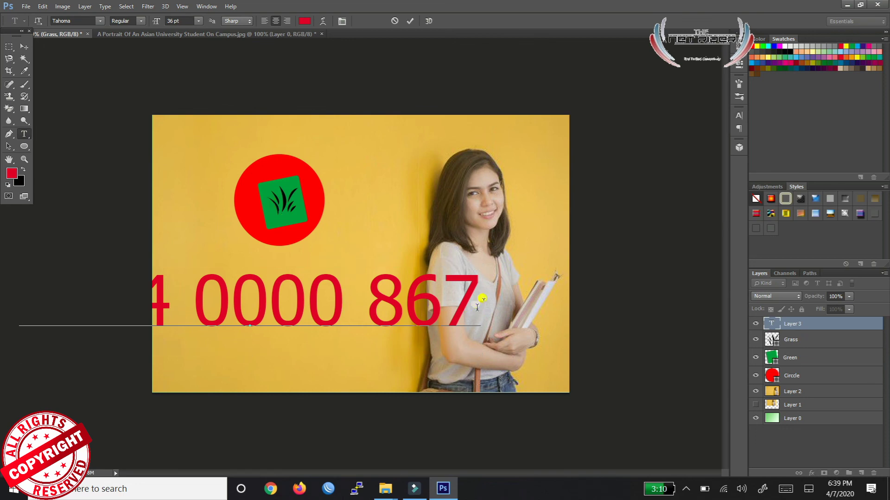
{"action": "left_click", "coordinate": [198, 21]}
Step: Select all the phone number text and make it 18 pt
{"action": "left_click", "coordinate": [194, 123]}
{"action": "triple_click", "coordinate": [325, 284]}
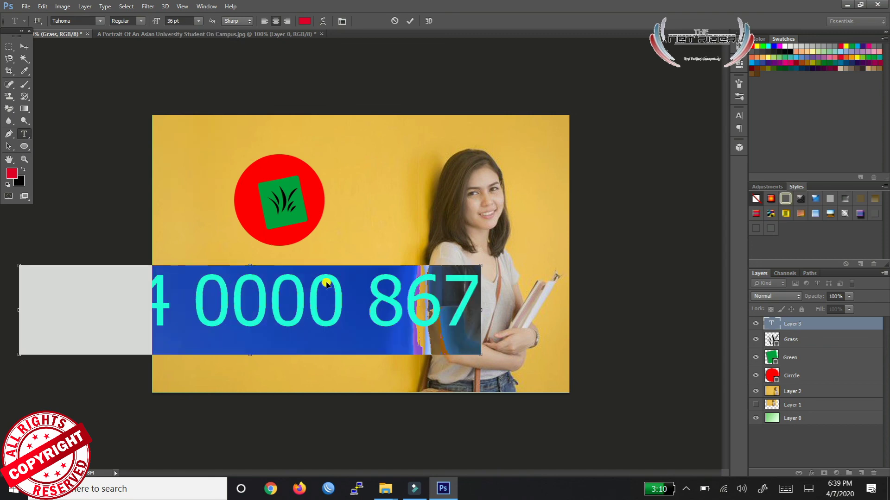
{"action": "left_click", "coordinate": [198, 21]}
{"action": "left_click", "coordinate": [195, 123]}
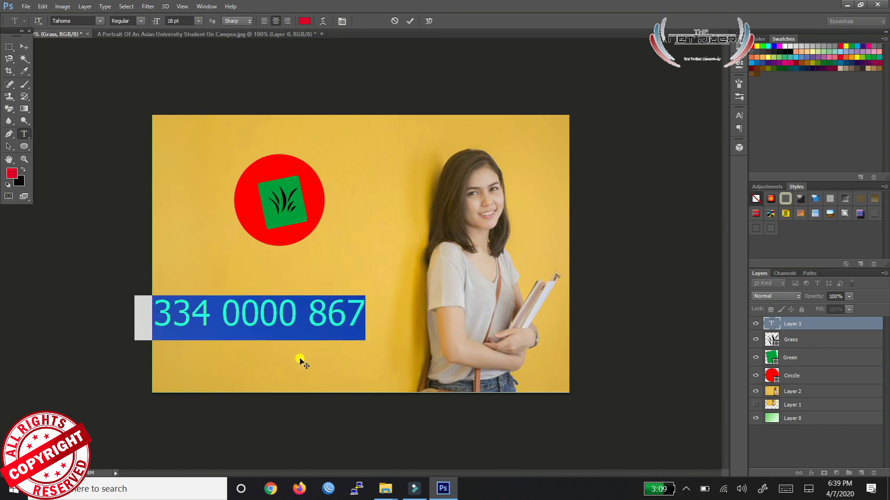
Step: Move the number fully onto the poster below the logo and commit the text
{"action": "left_click_drag", "start_coordinate": [300, 361], "coordinate": [327, 353]}
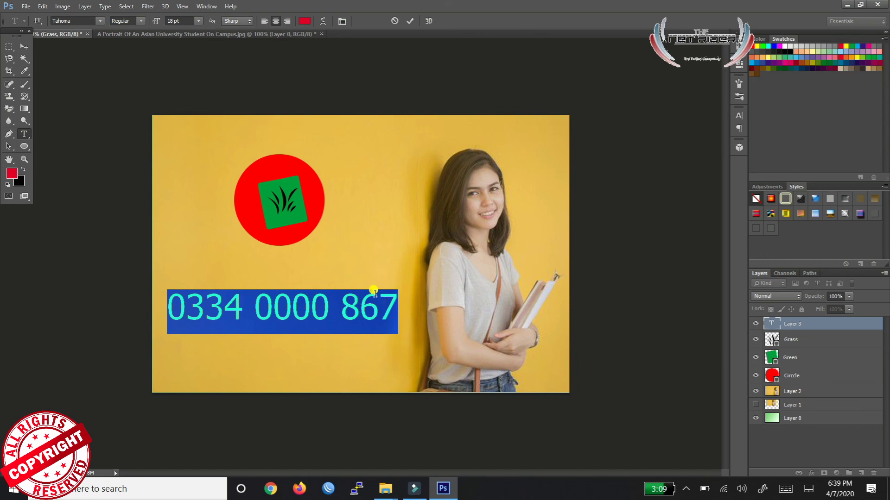
{"action": "left_click", "coordinate": [359, 306]}
{"action": "left_click", "coordinate": [395, 304]}
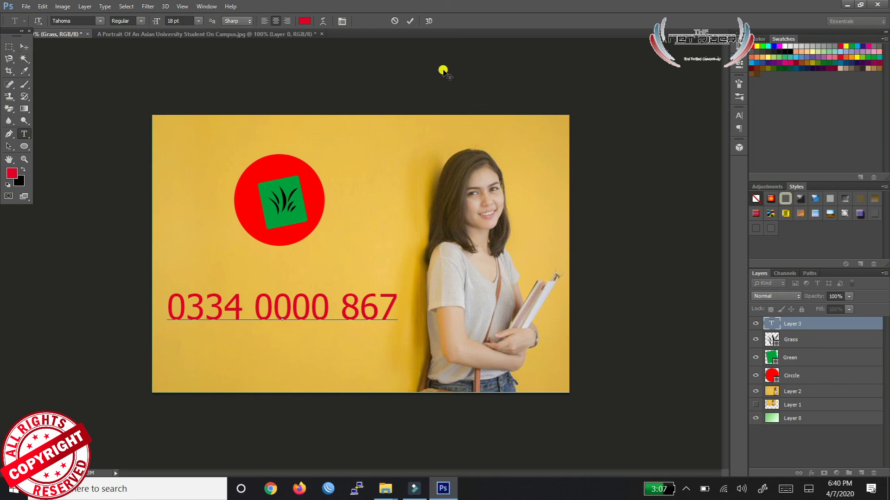
{"action": "left_click", "coordinate": [410, 21]}
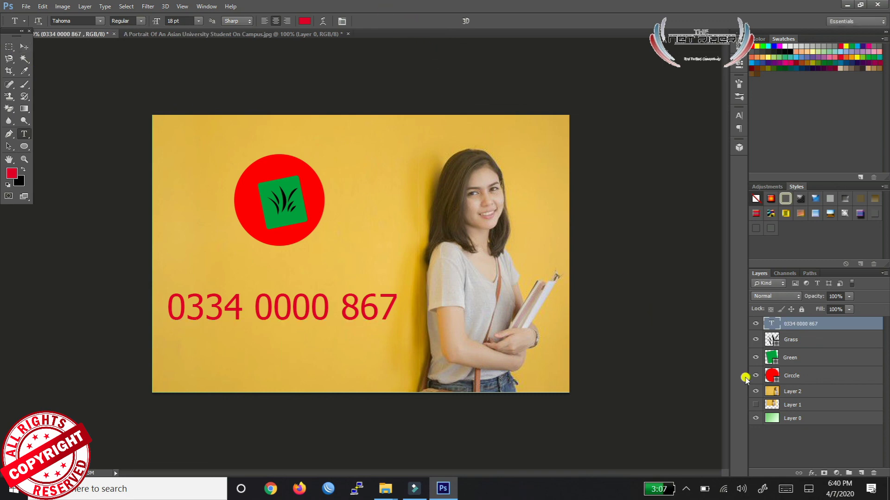